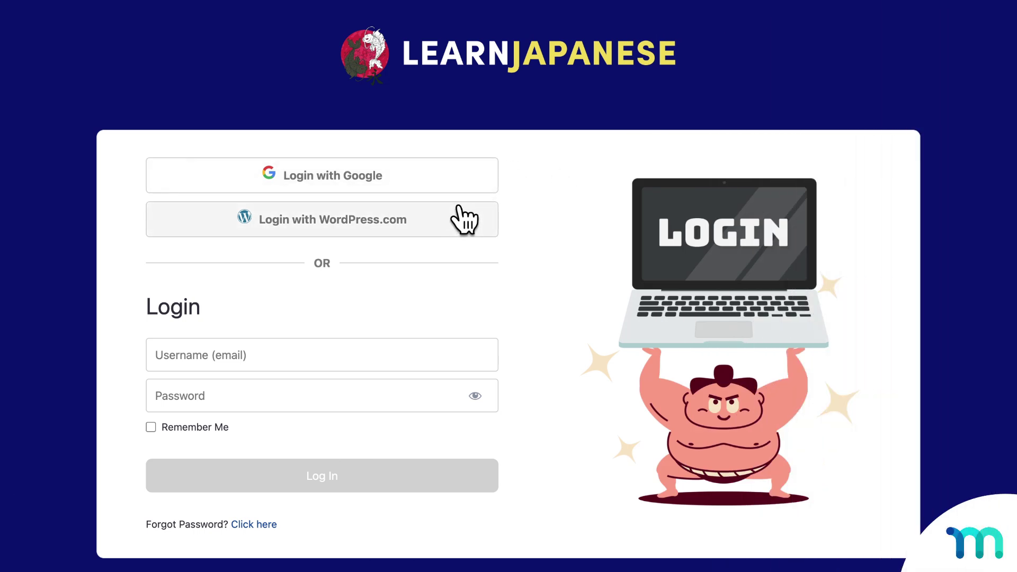
Step: Choose Login with Google on the site login page and enter the Google account's e-mail address
left_click(459, 177)
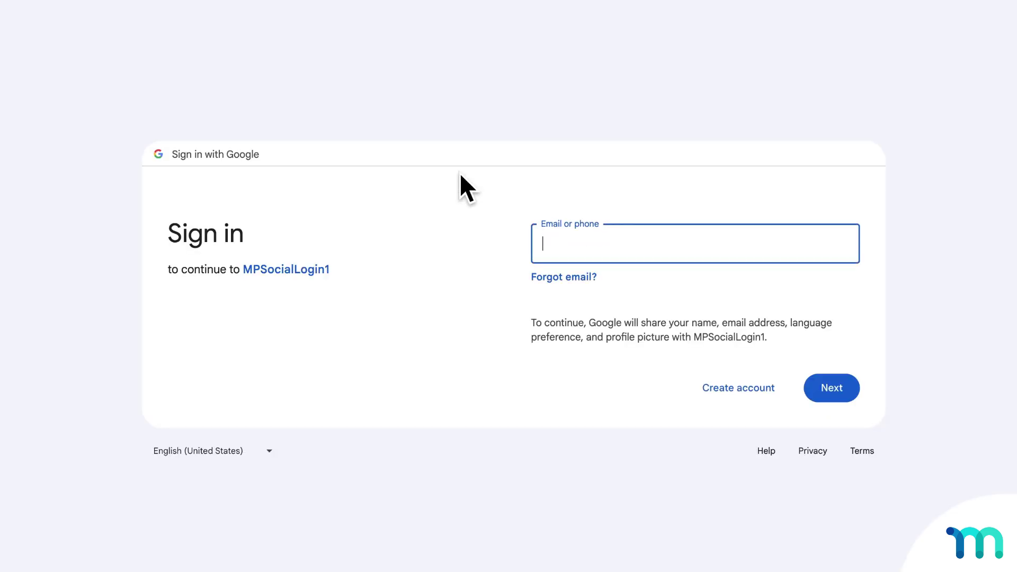
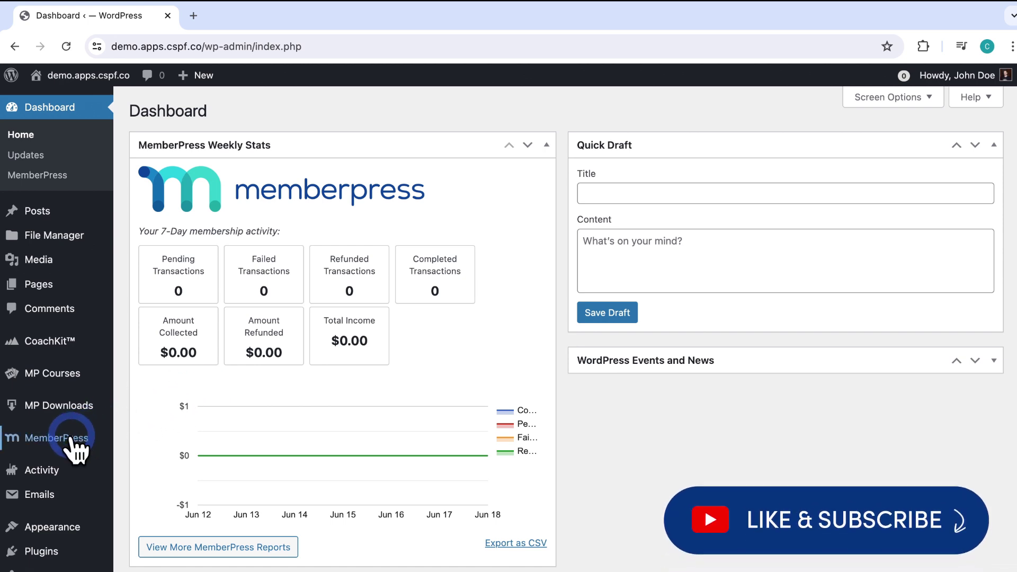
Step: Expand the MemberPress menu in the admin sidebar
left_click(42, 442)
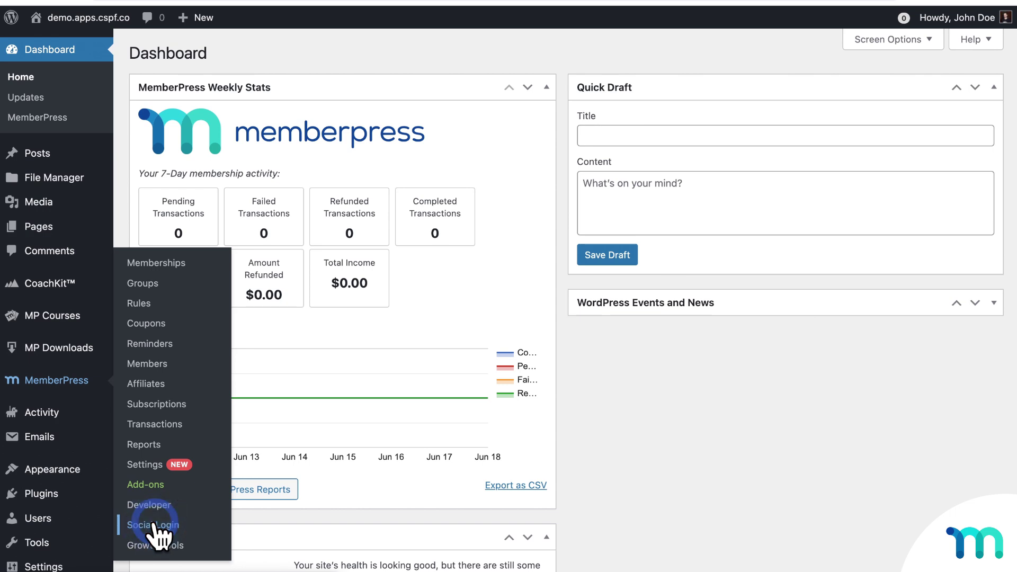
Step: Go to MemberPress > Social Login to see the provider tiles
left_click(153, 525)
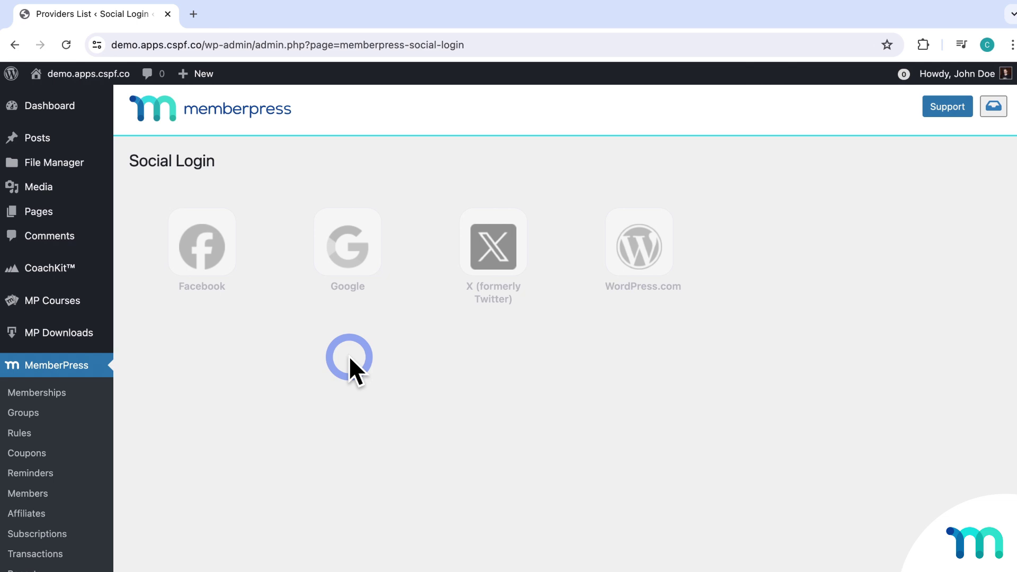
Step: Open the Google provider settings and turn on Enable the Google Provider
left_click(362, 280)
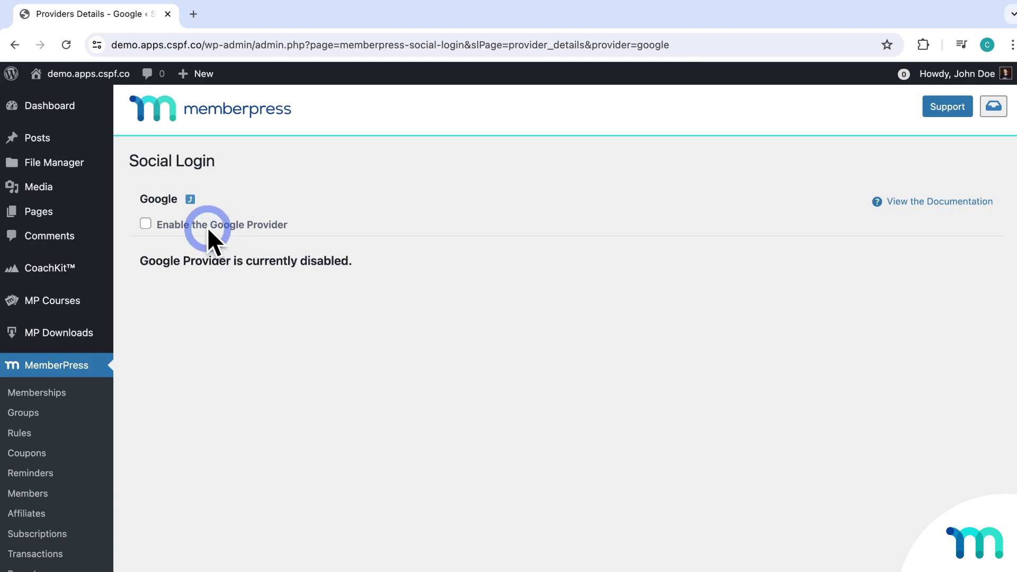
left_click(146, 224)
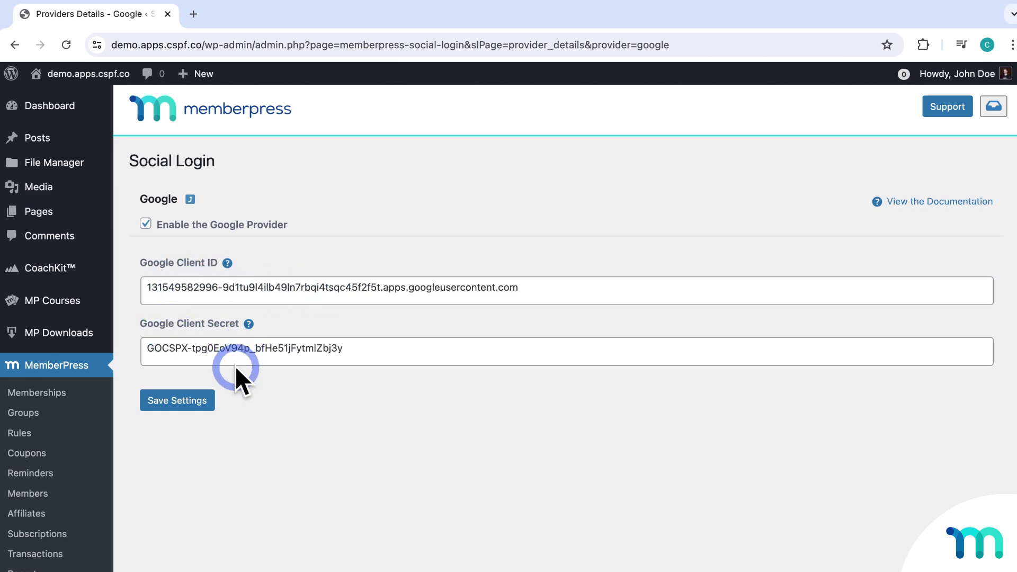
Step: Save the Google settings, then verify them by authorizing the Google account for MPSocialLogin1
left_click(198, 403)
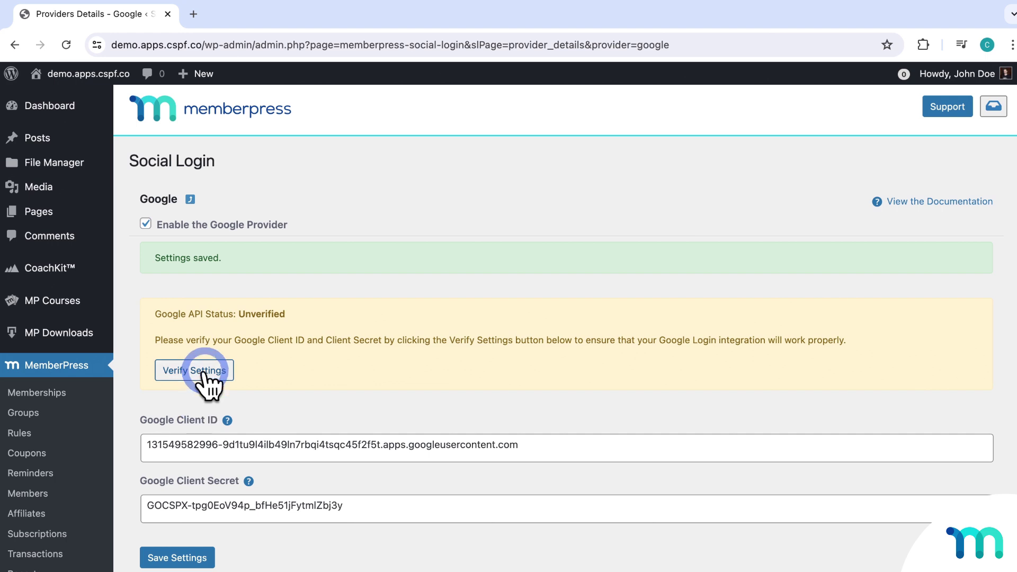
left_click(207, 372)
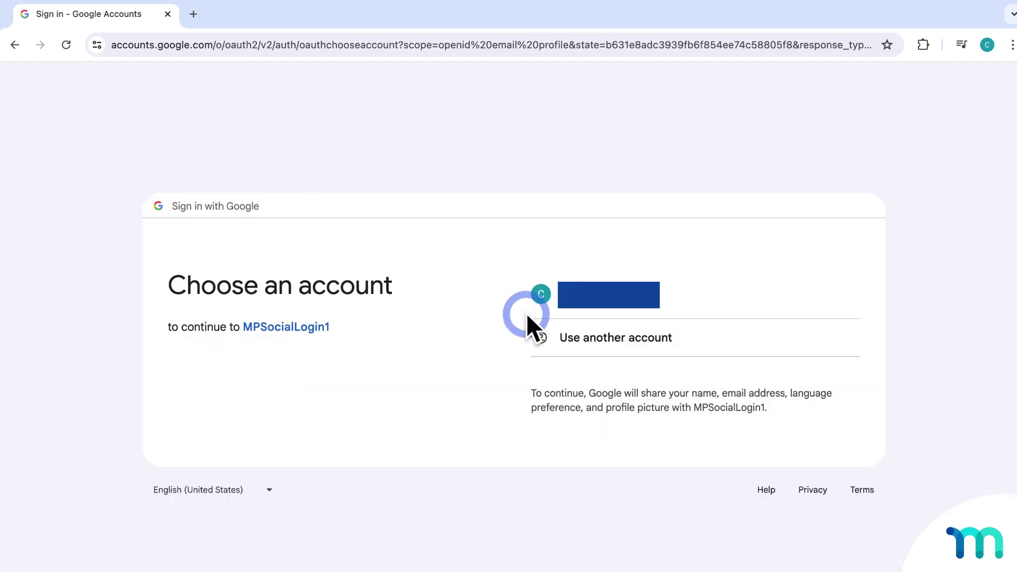
left_click(588, 310)
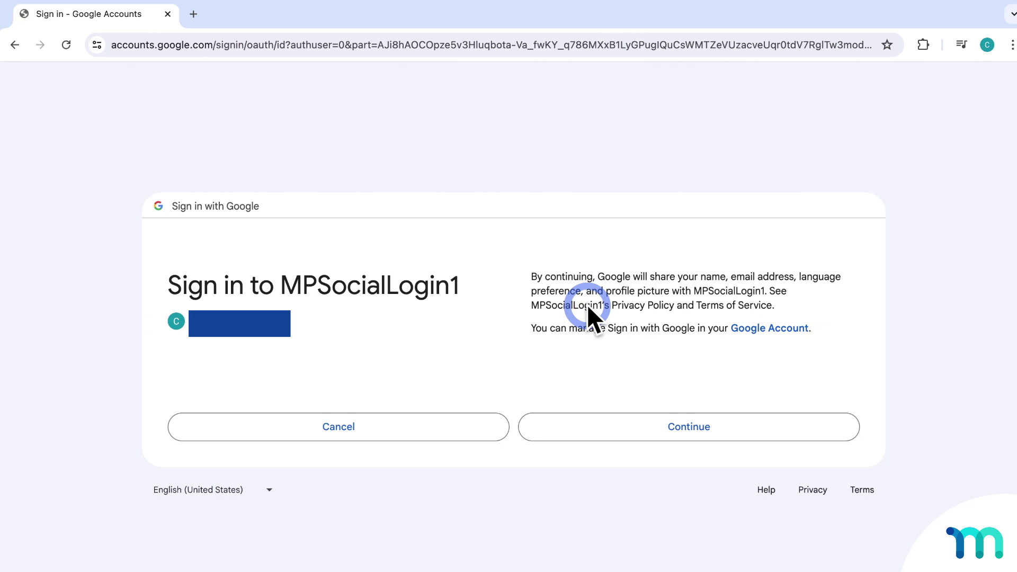
left_click(690, 426)
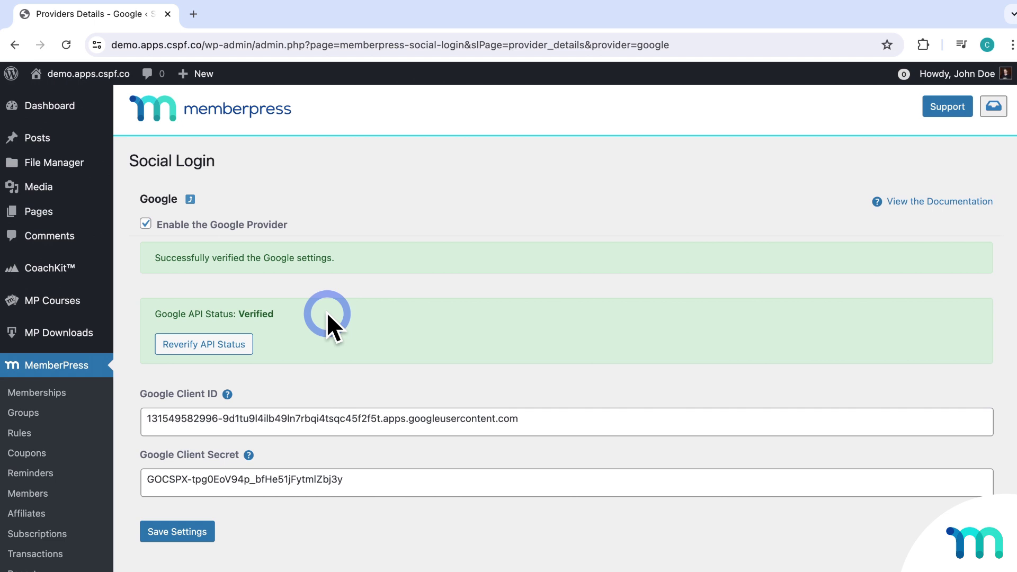
Step: Go back to the Social Login provider list to confirm Google is enabled
left_click(190, 200)
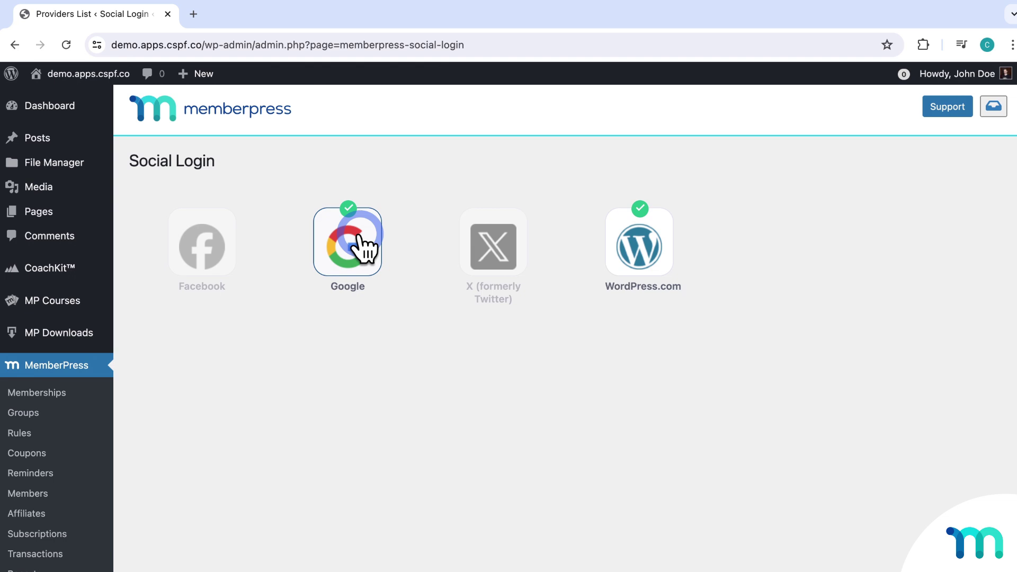
Step: Open the public site in an incognito window and view its Log In page's social buttons
right_click(114, 97)
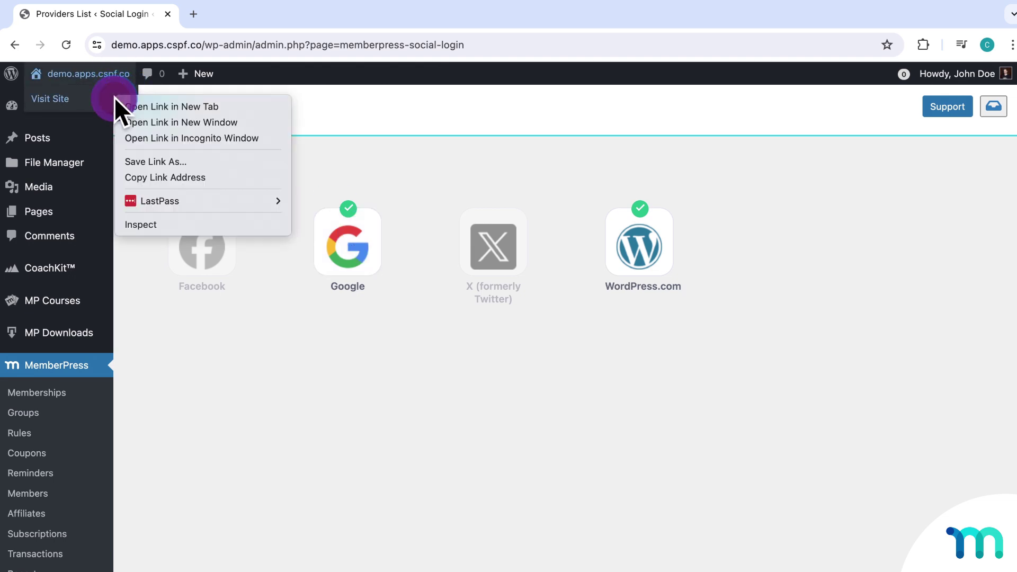
left_click(205, 141)
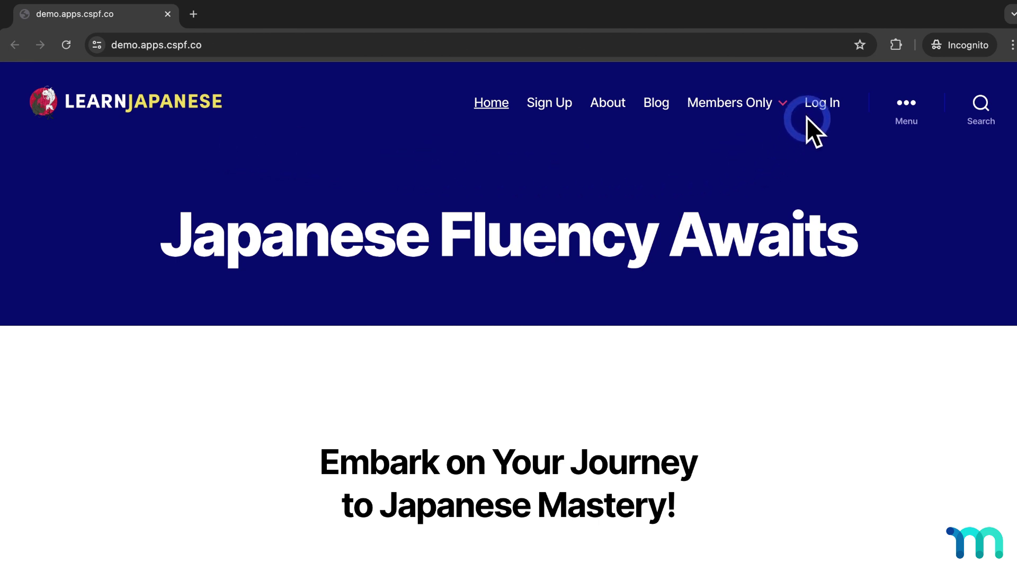
left_click(834, 106)
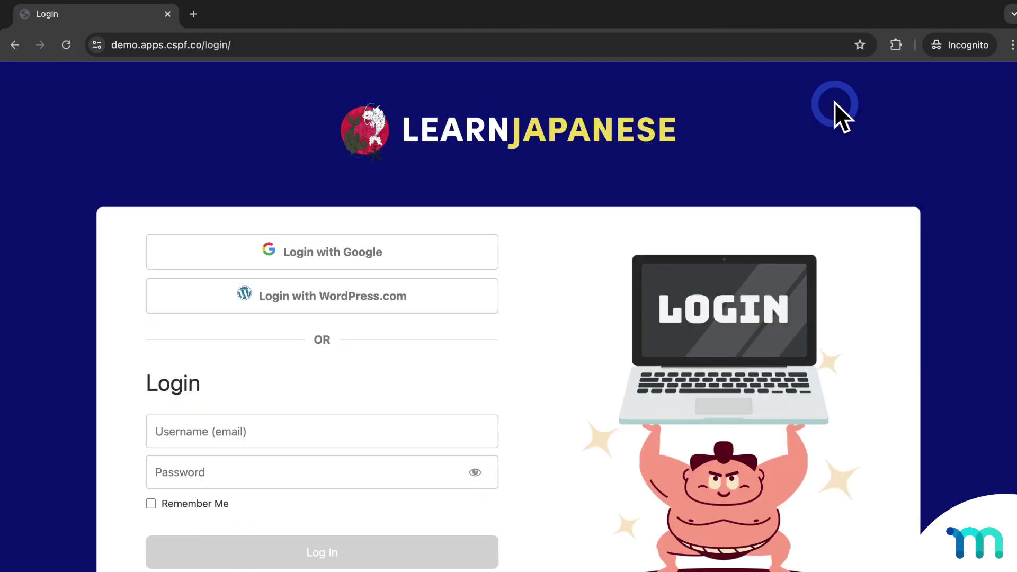
scroll(829, 132, "down", 2)
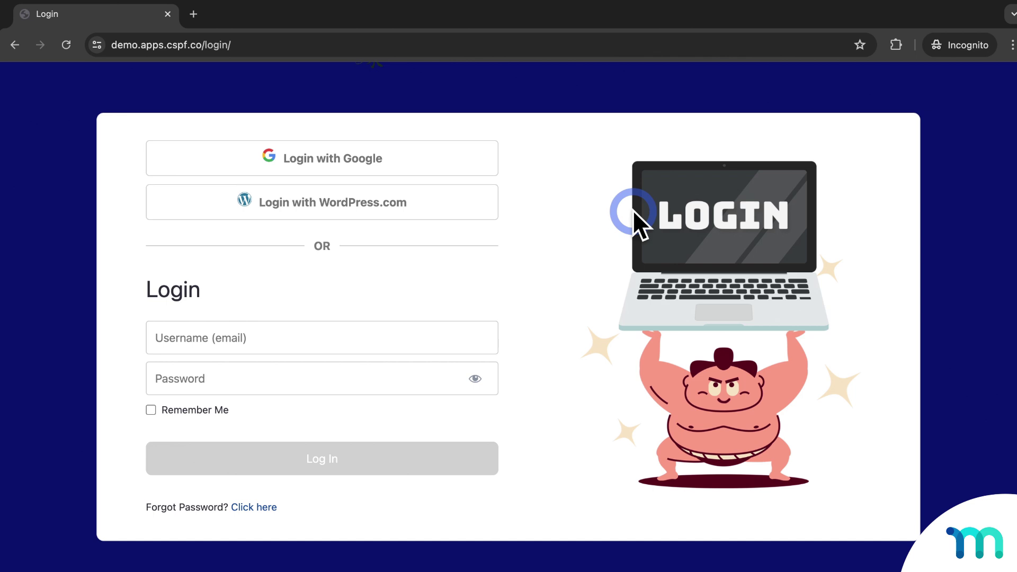
scroll(634, 211, "down", 1)
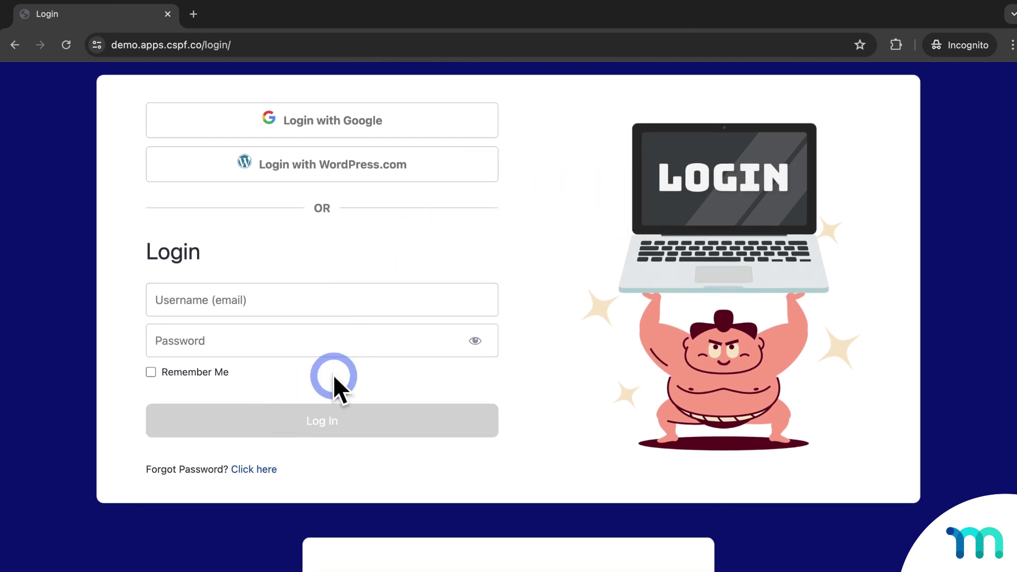
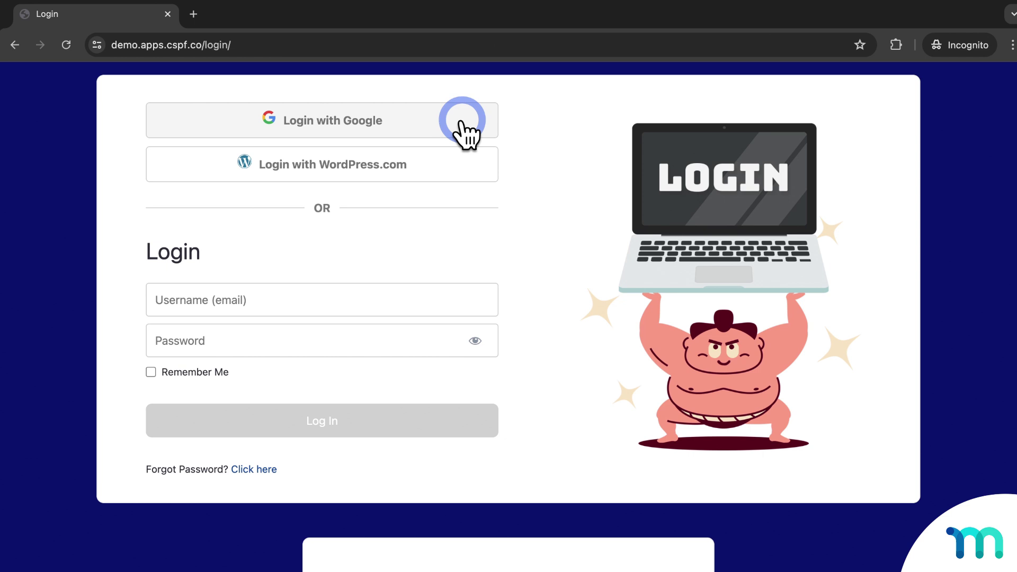
Step: On the site's /login/ page, choose Login with Google above the MemberPress form
left_click(377, 125)
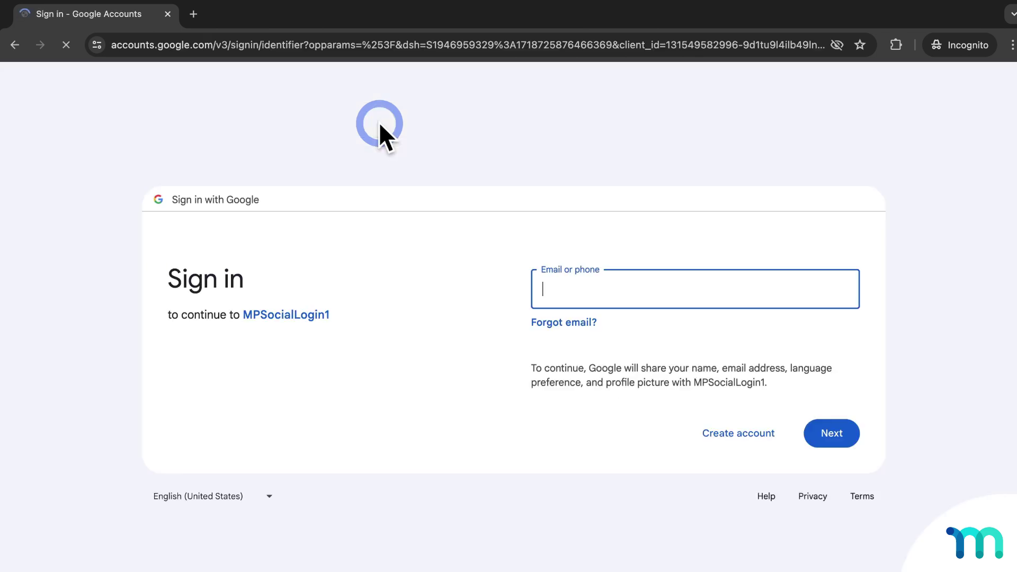
Step: Sign in with the Google account's email and password, then allow MPSocialLogin1 access
key("super+v")
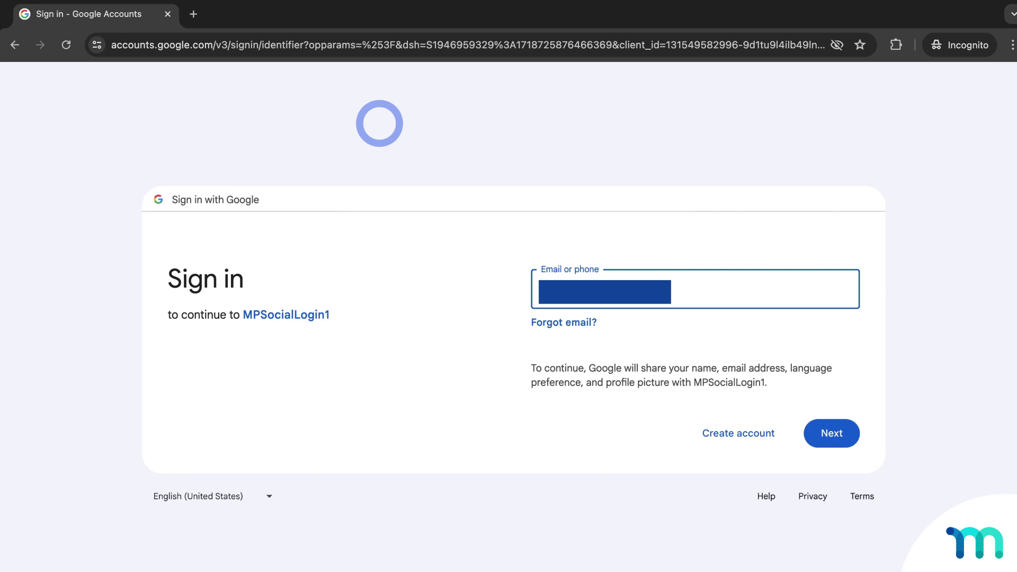
left_click(826, 433)
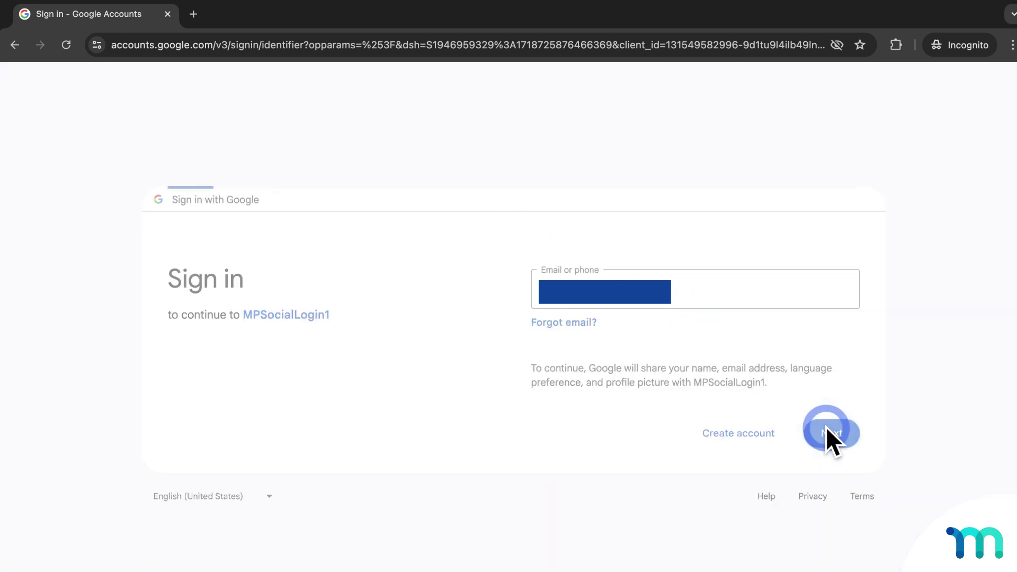
key("super+v")
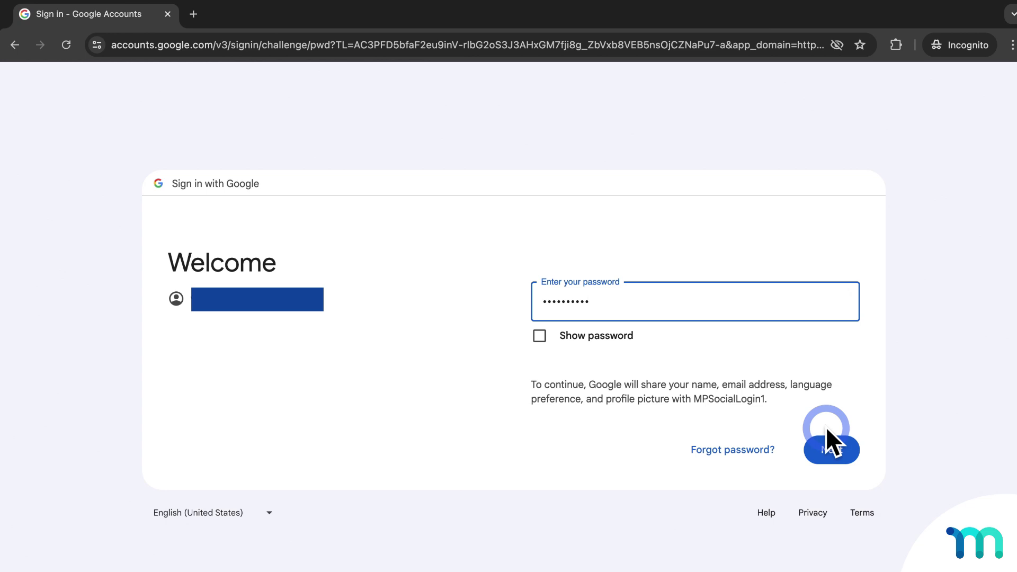
left_click(836, 448)
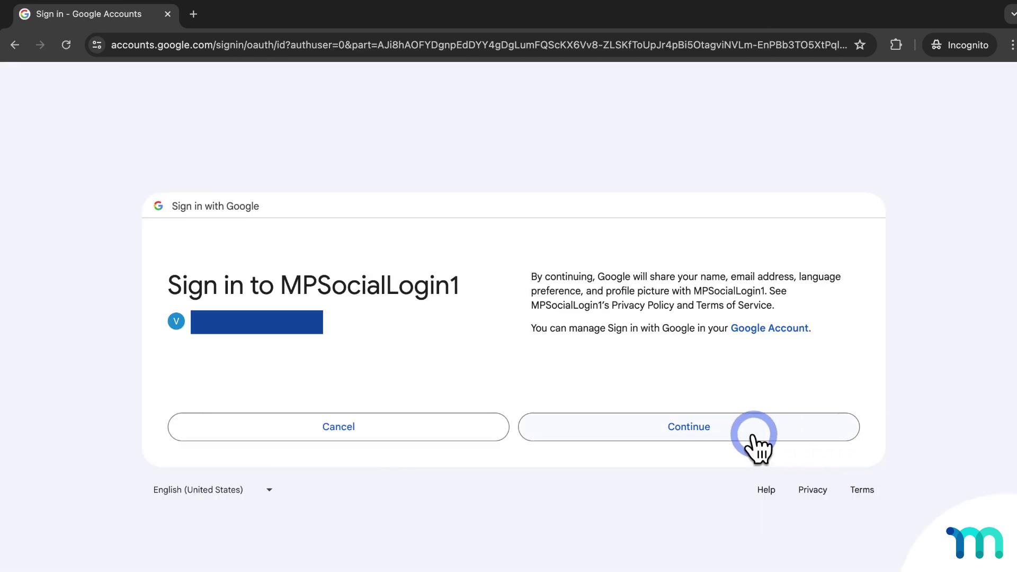
left_click(681, 432)
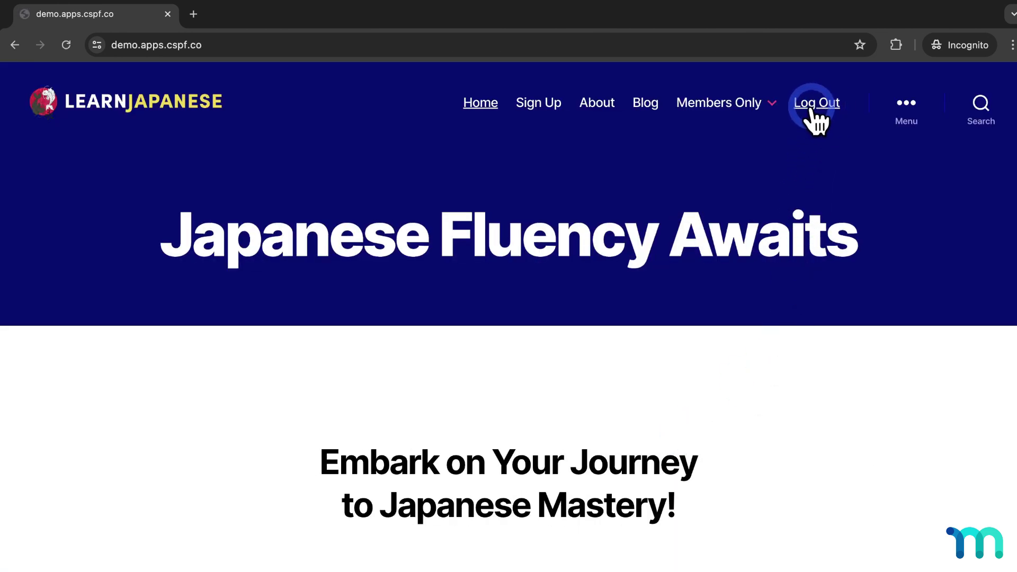
Step: Open Members Only > Account and scroll the Profile to the Connected to Google section
mouse_move(771, 105)
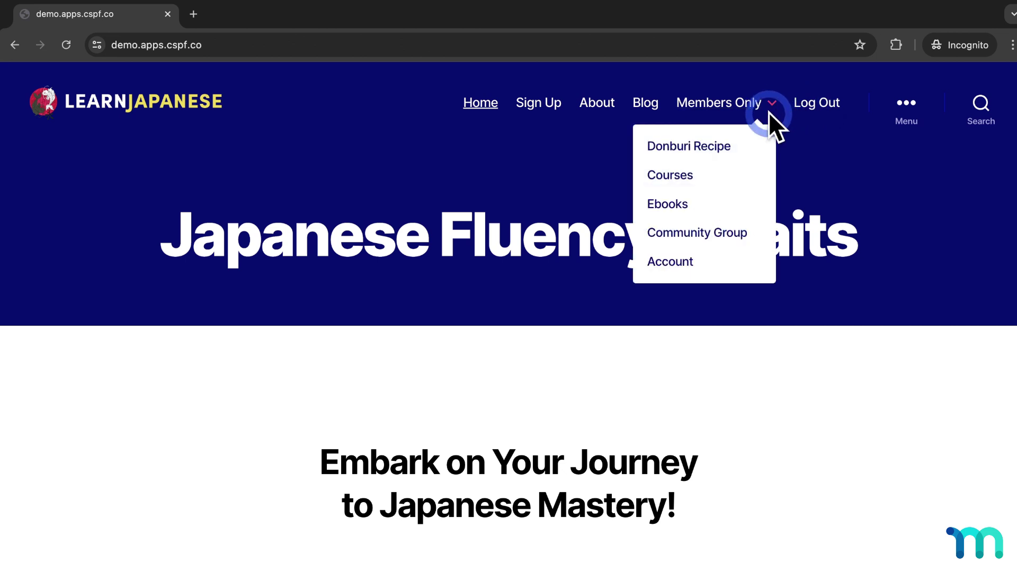
left_click(725, 263)
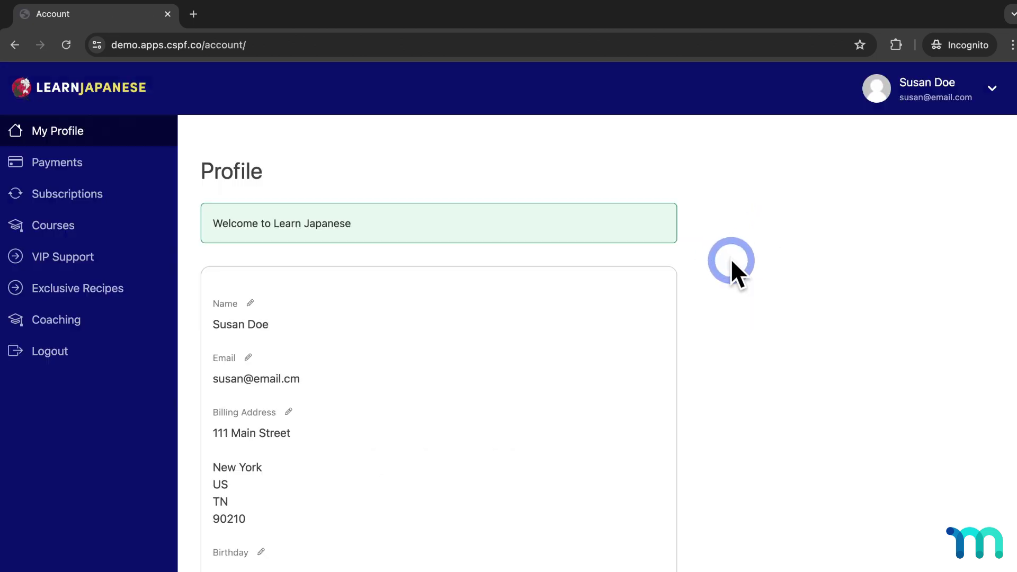
scroll(721, 265, "down", 3)
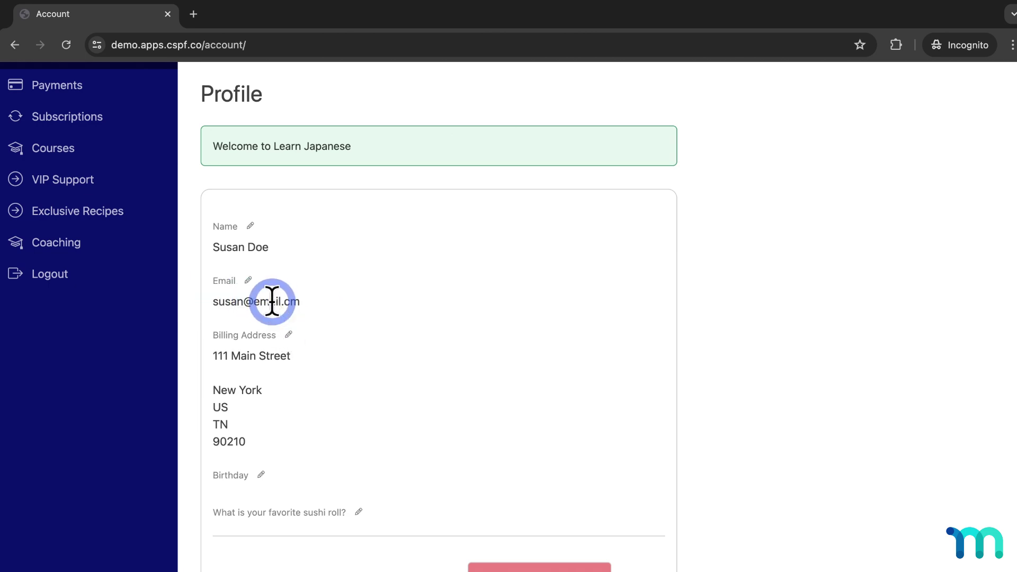
scroll(271, 302, "up", 3)
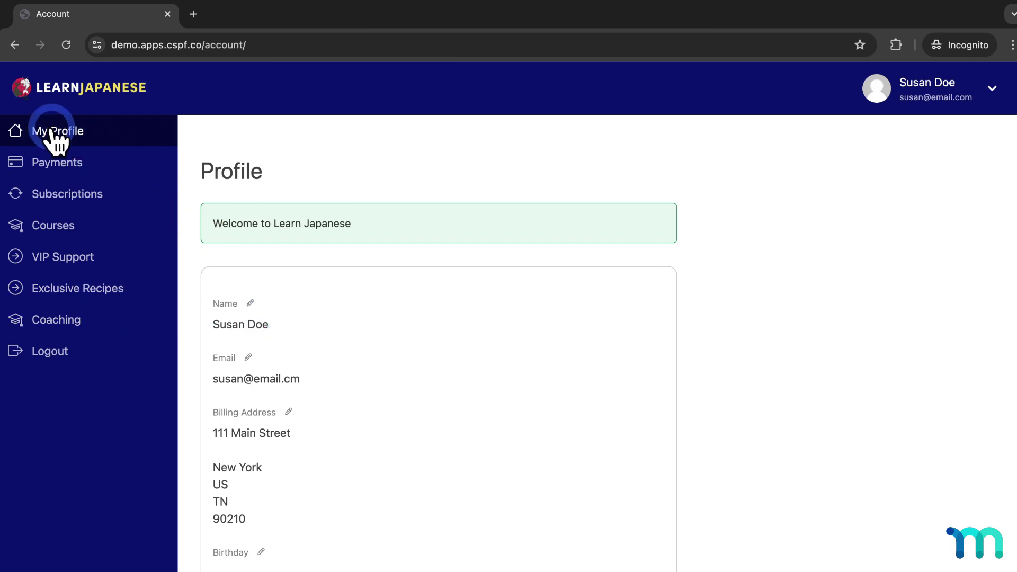
scroll(643, 265, "down", 7)
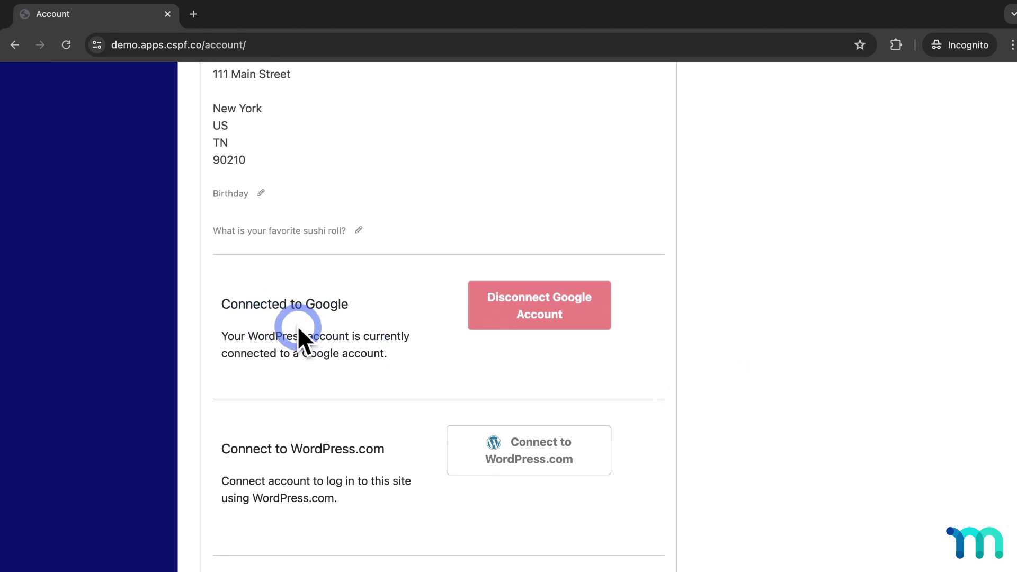
scroll(296, 329, "down", 1)
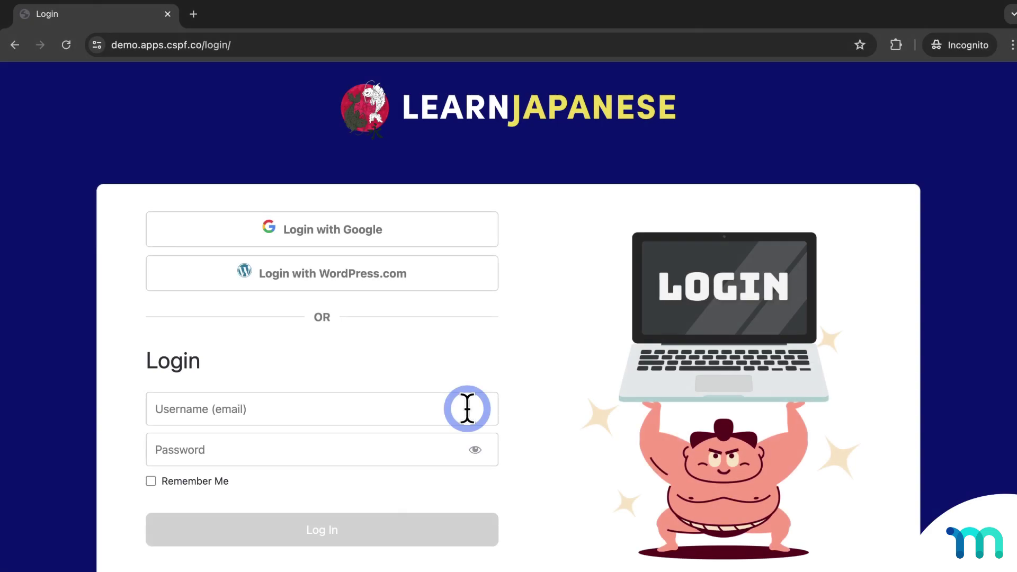
Step: Log in as another member using their username and password
left_click(467, 408)
type("bobdoe65")
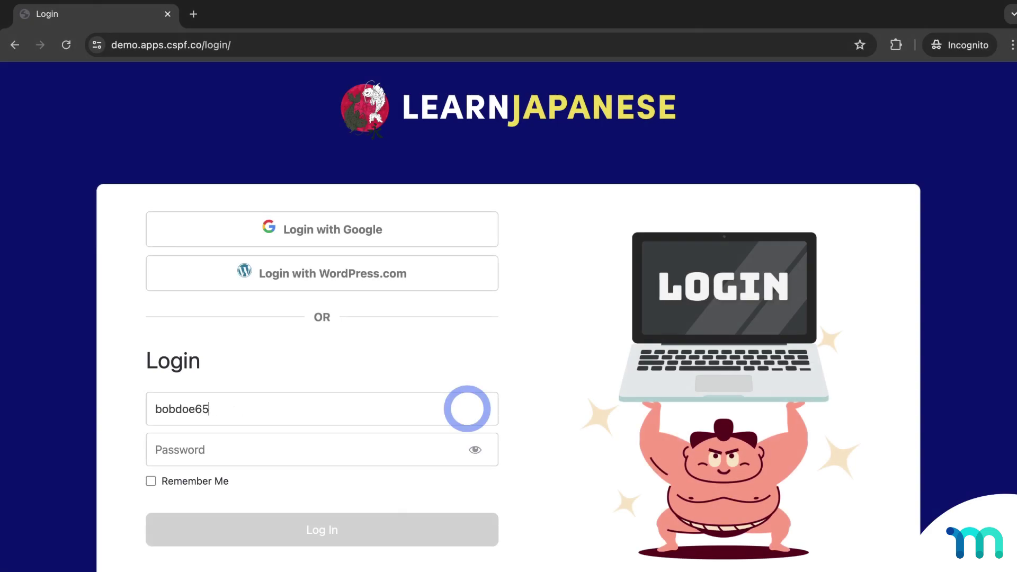
key("Tab")
type("•••••••")
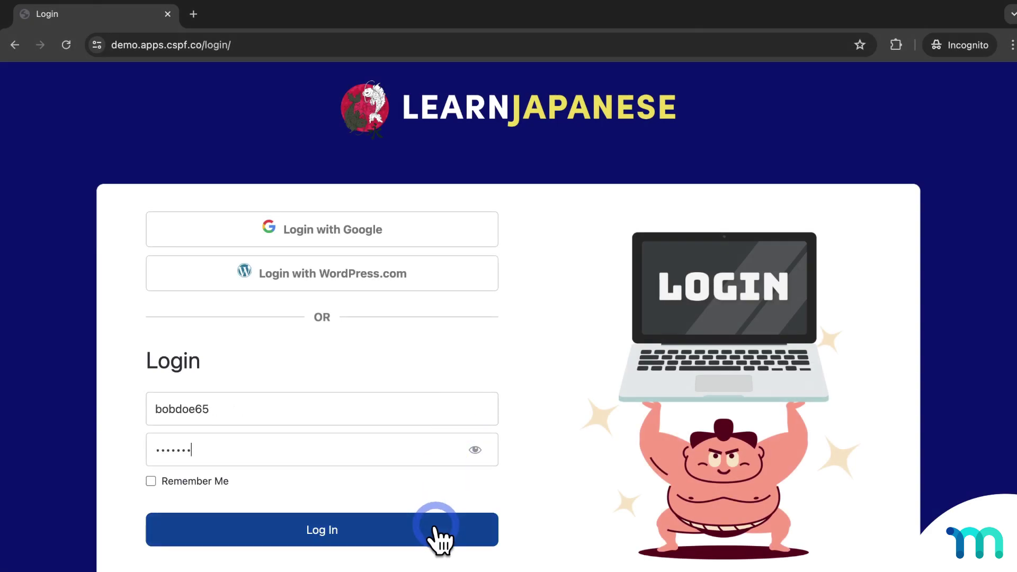
left_click(435, 528)
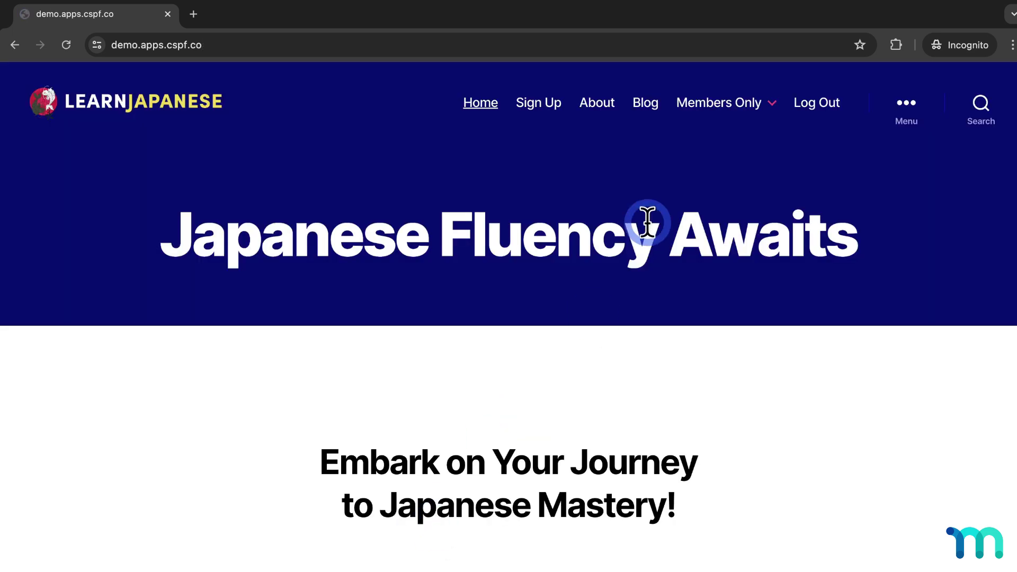
Step: Open that member's Members Only > Account page and scroll down its profile
left_click(761, 104)
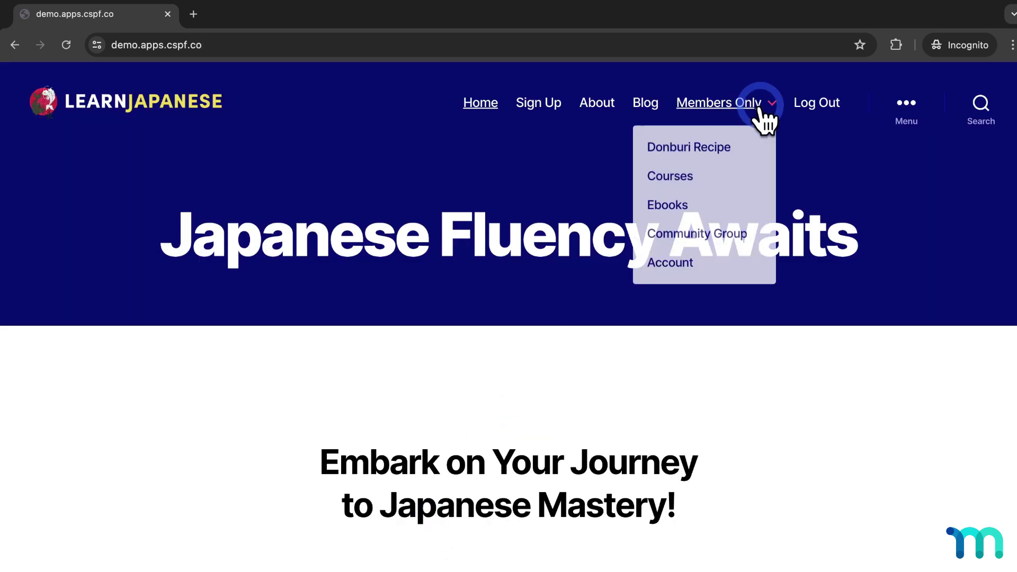
left_click(690, 263)
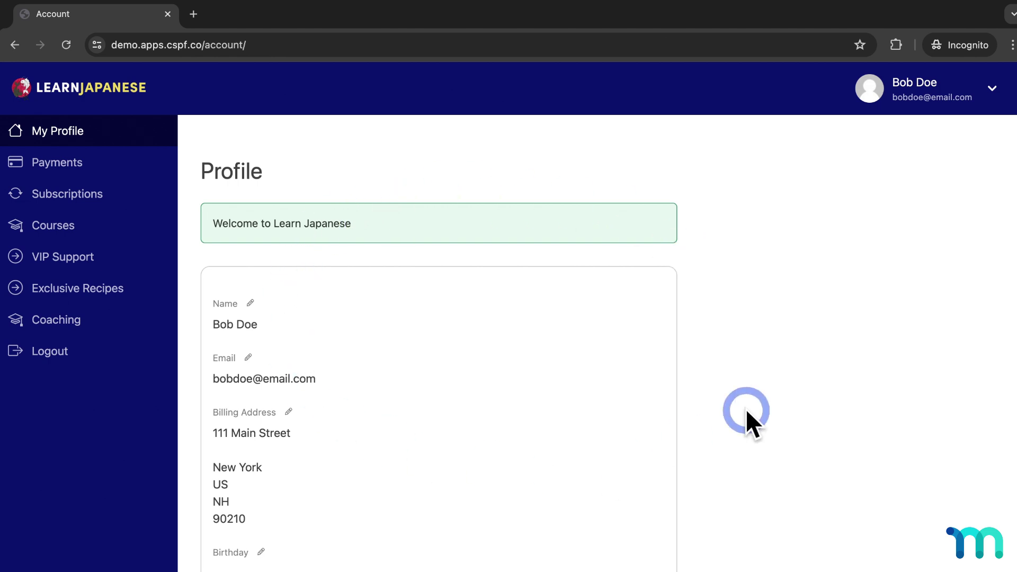
scroll(797, 278, "down", 1)
scroll(797, 278, "down", 8)
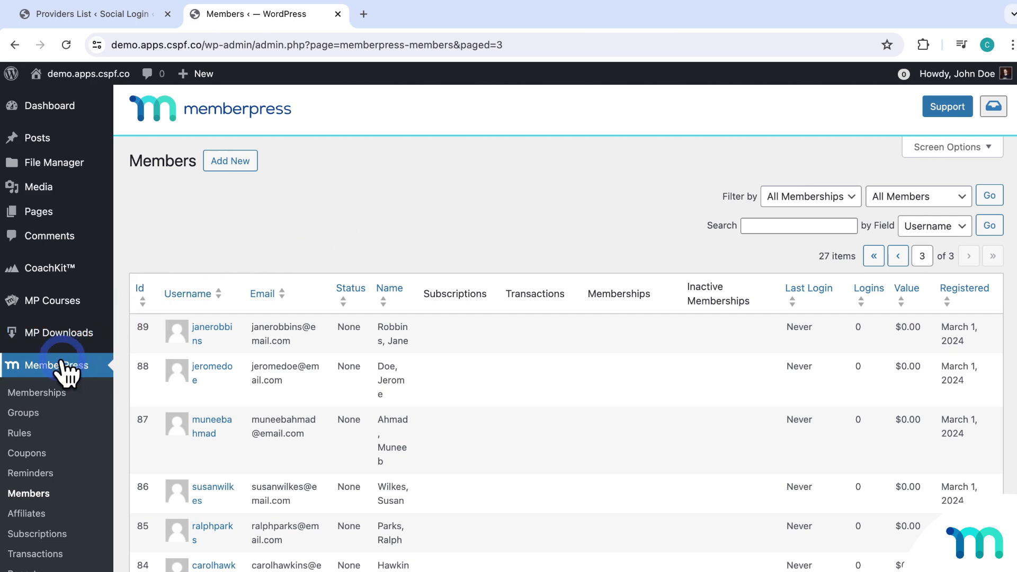
Step: Open the member's Edit User page from MemberPress > Members and find the Connected to Google heading
left_click(31, 494)
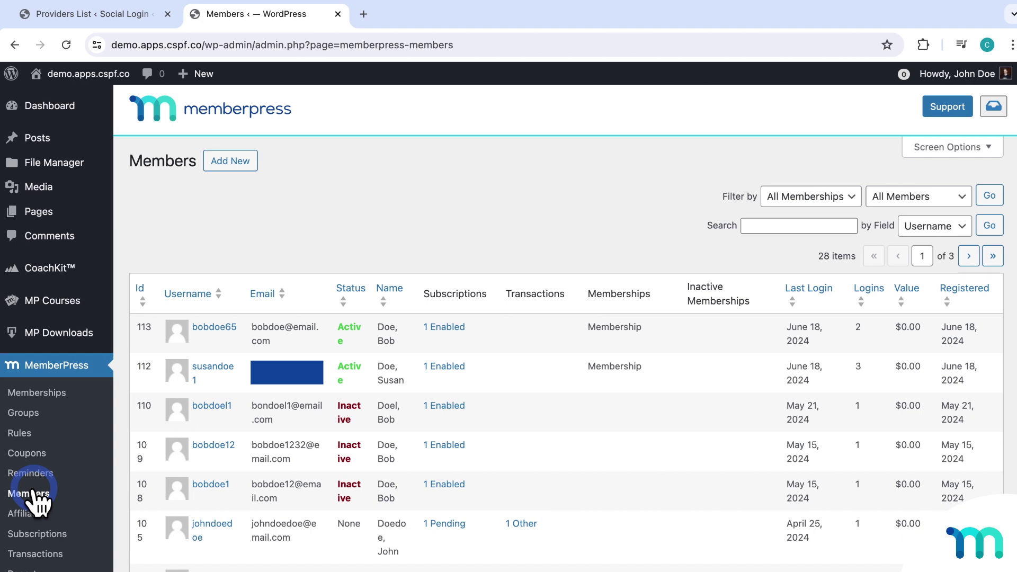
mouse_move(142, 384)
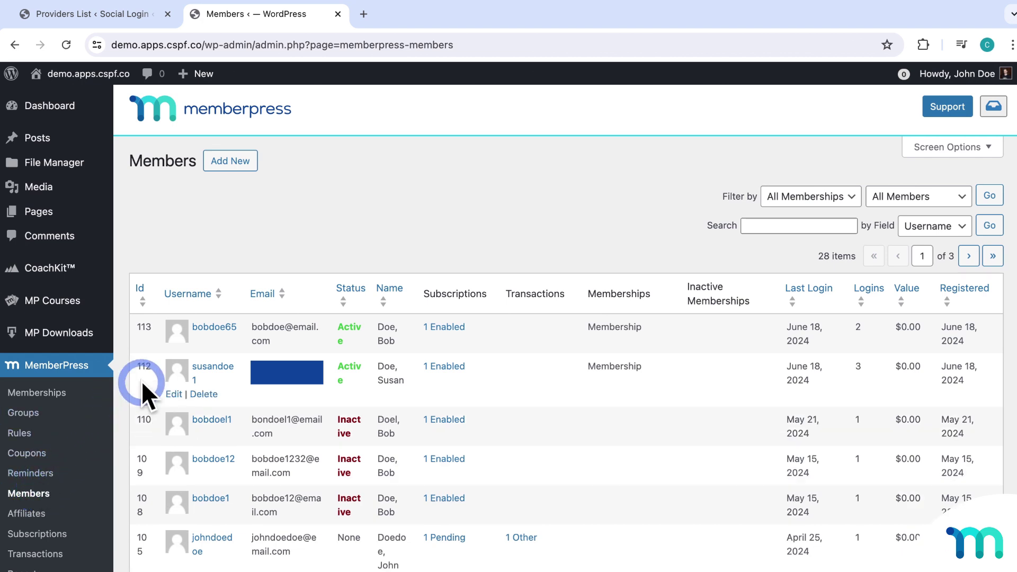
left_click(208, 380)
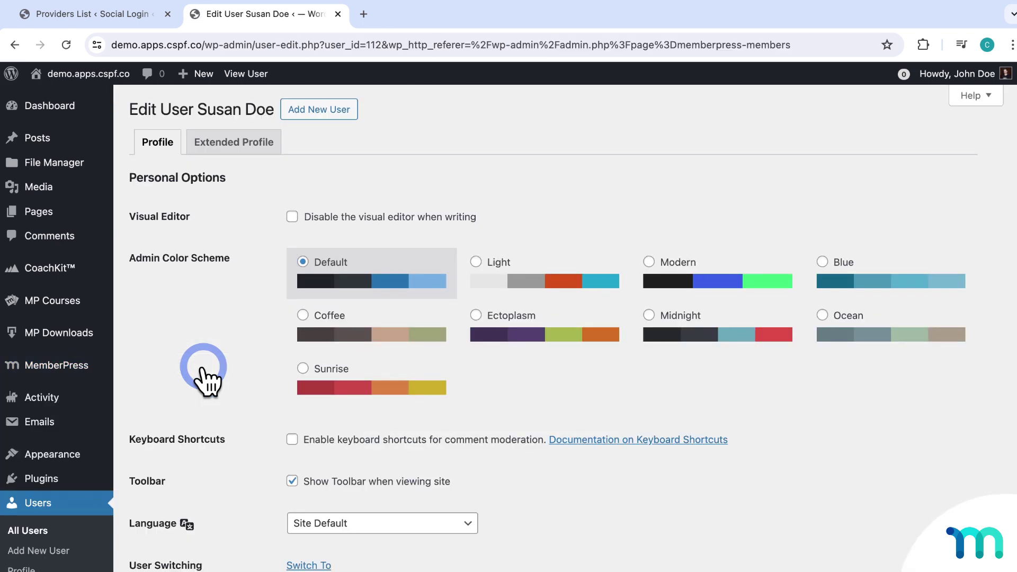
scroll(204, 368, "down", 20)
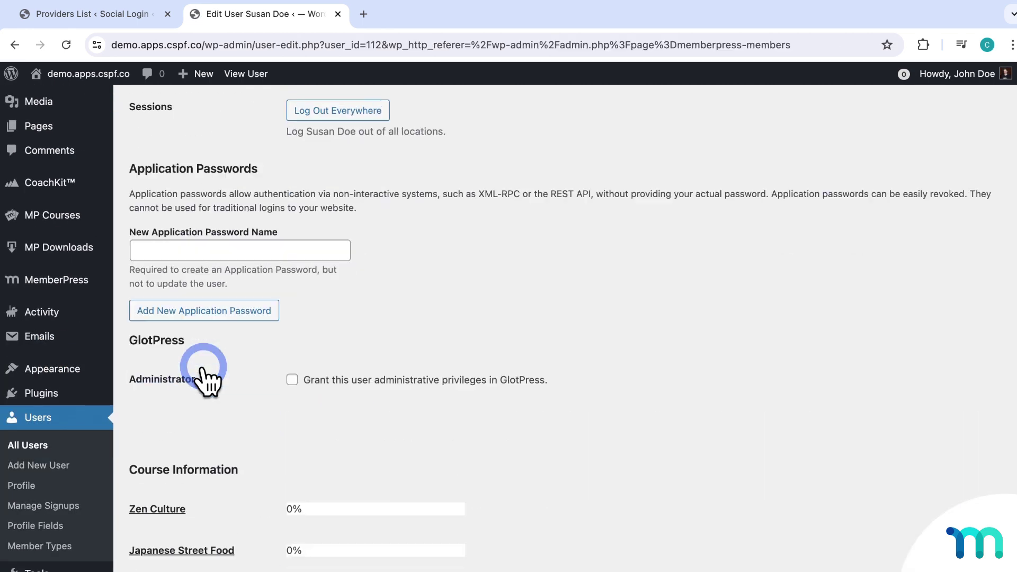
scroll(203, 373, "down", 20)
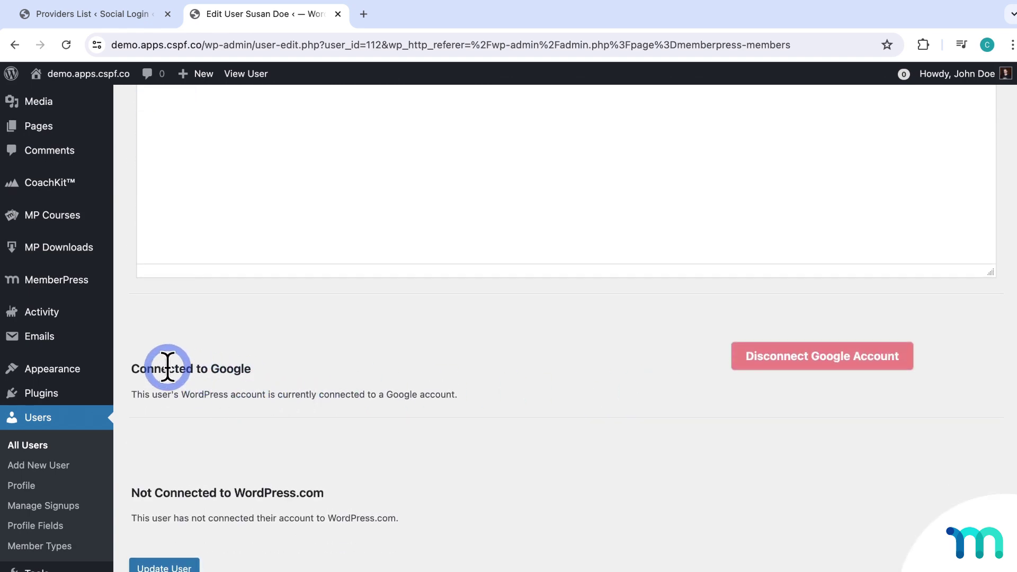
left_click_drag(129, 368, 391, 376)
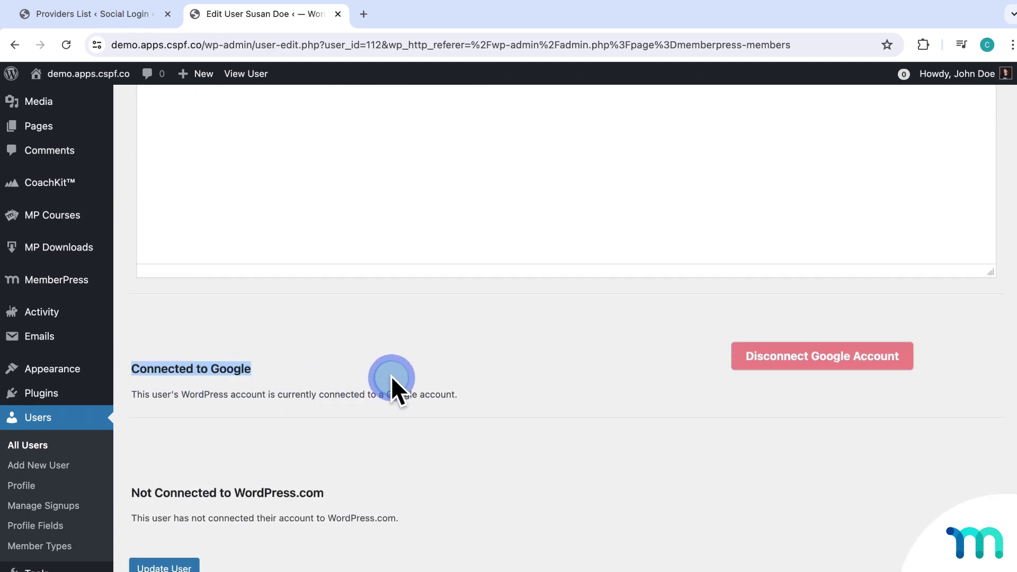
left_click(391, 376)
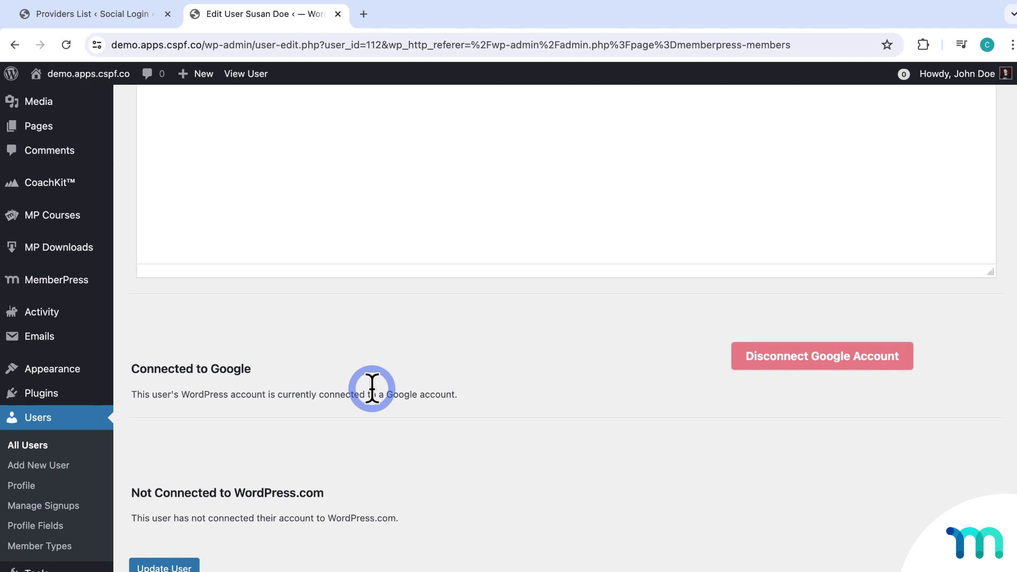
Step: Review the verified Google provider in Social Login, then open A Donburi Recipe from All Pages
mouse_move(82, 288)
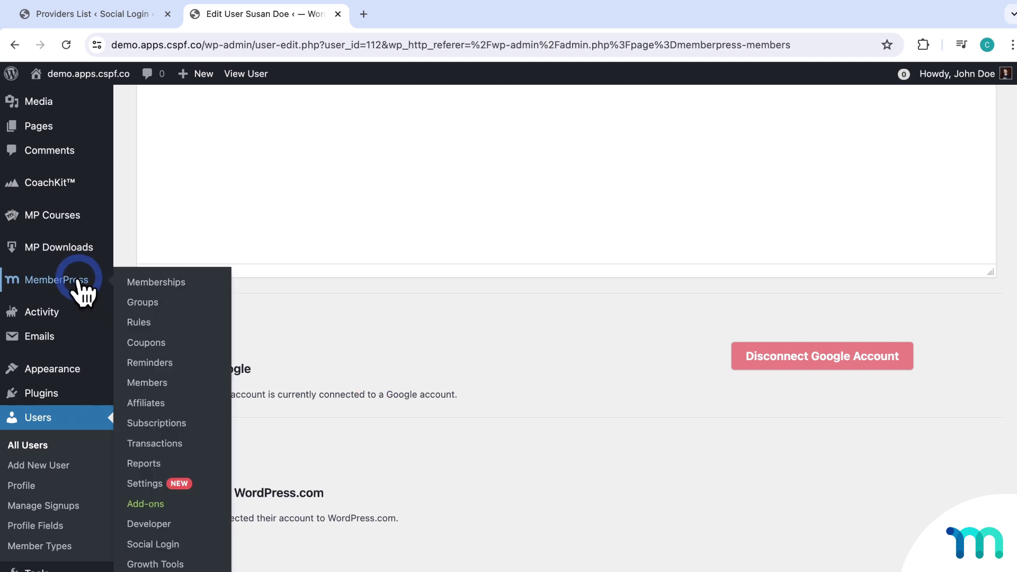
left_click(153, 545)
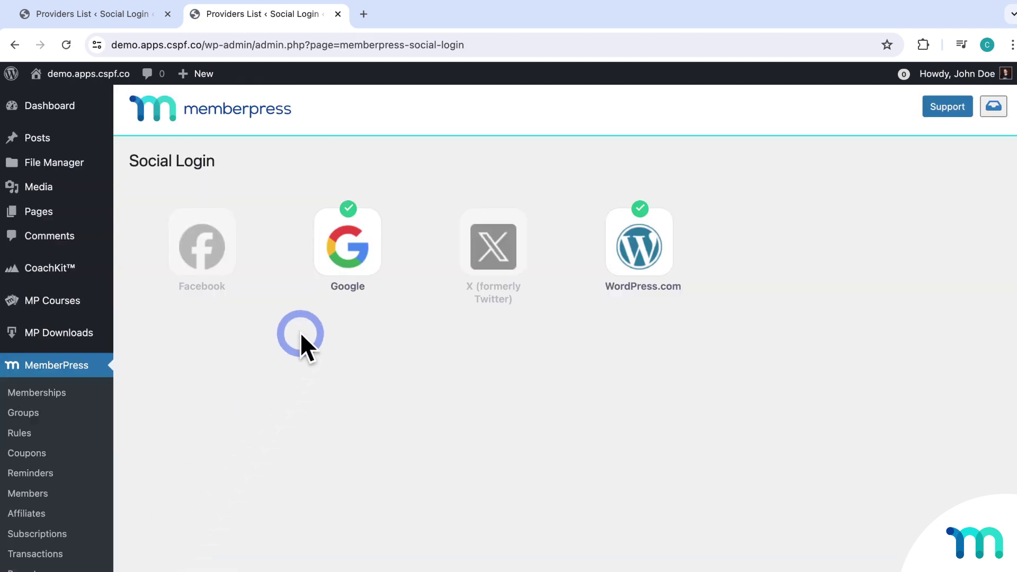
left_click(344, 273)
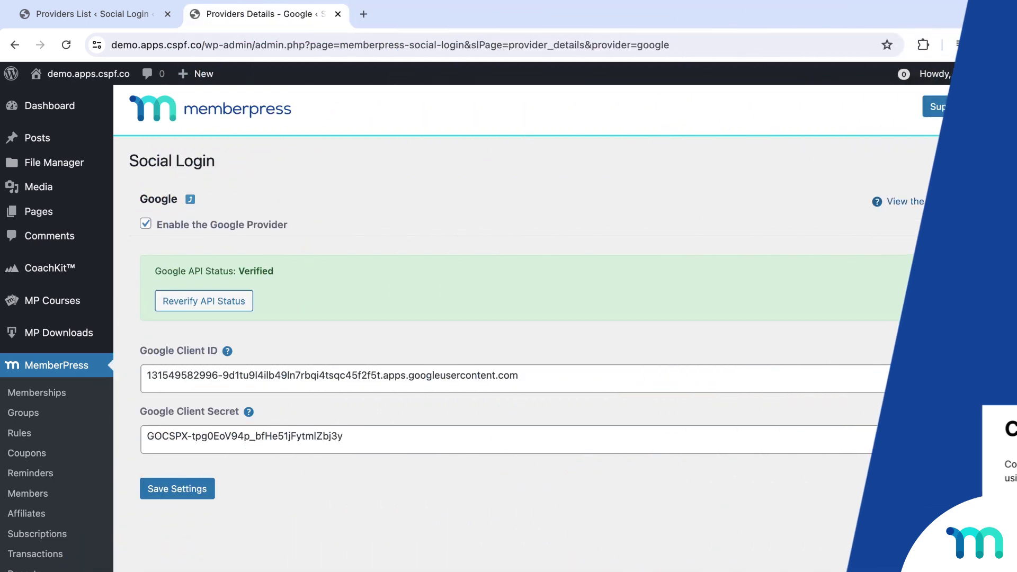
left_click(964, 206)
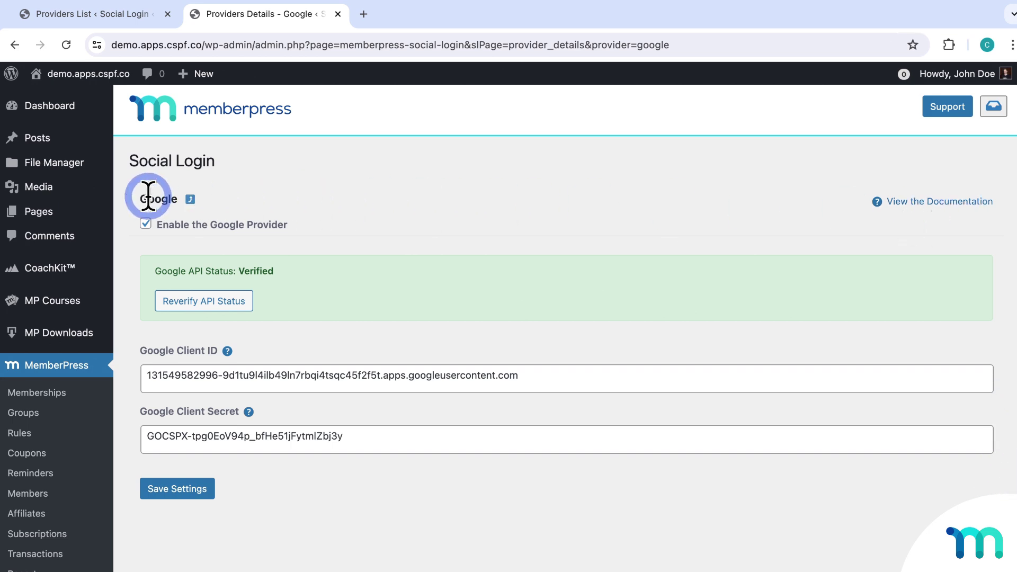
left_click(47, 210)
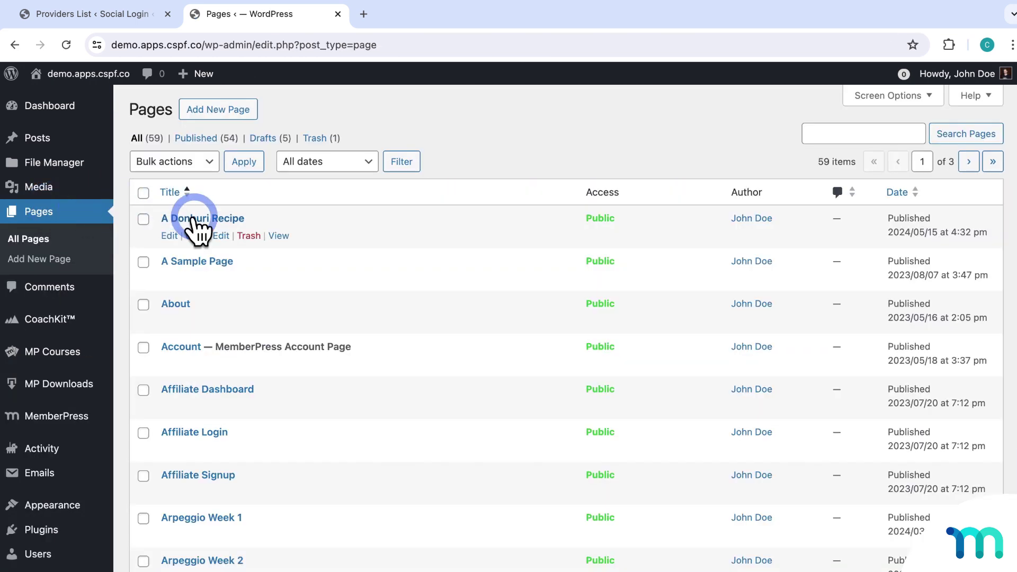
left_click(193, 218)
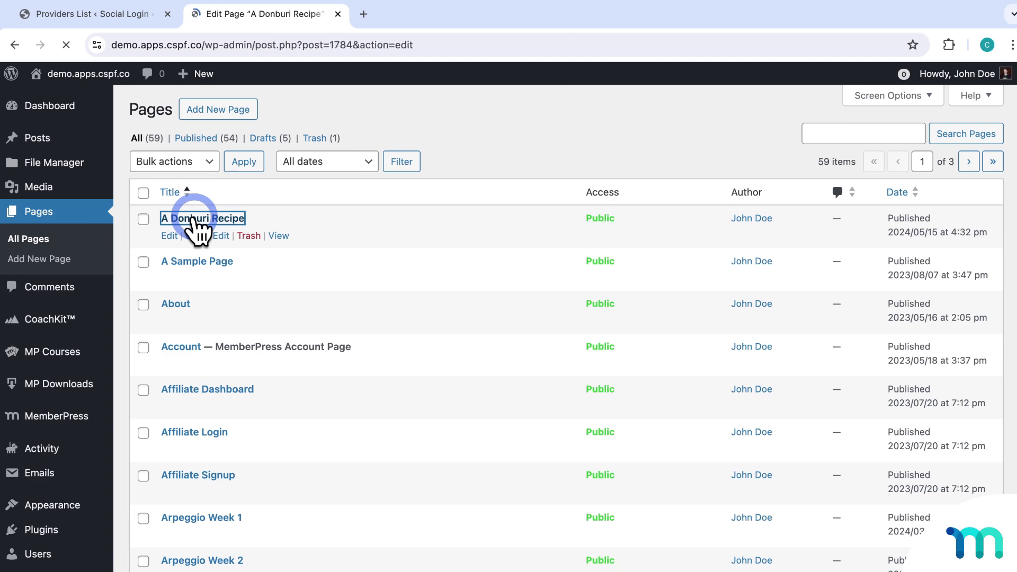
Step: Scroll the A Donburi Recipe editor down to the 'Sign Up or Login to keep reading!' heading
scroll(660, 298, "down", 6)
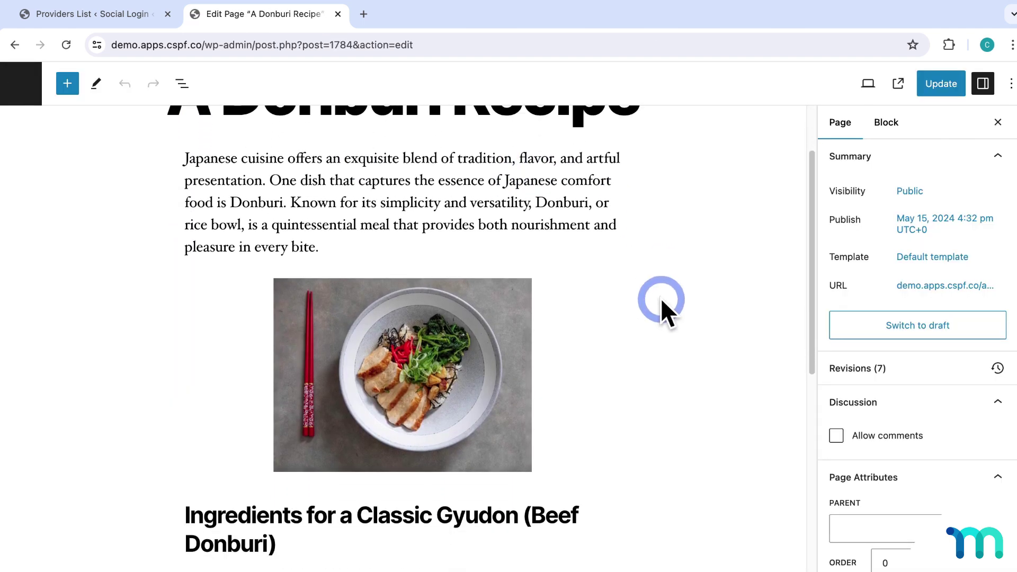
scroll(666, 299, "down", 6)
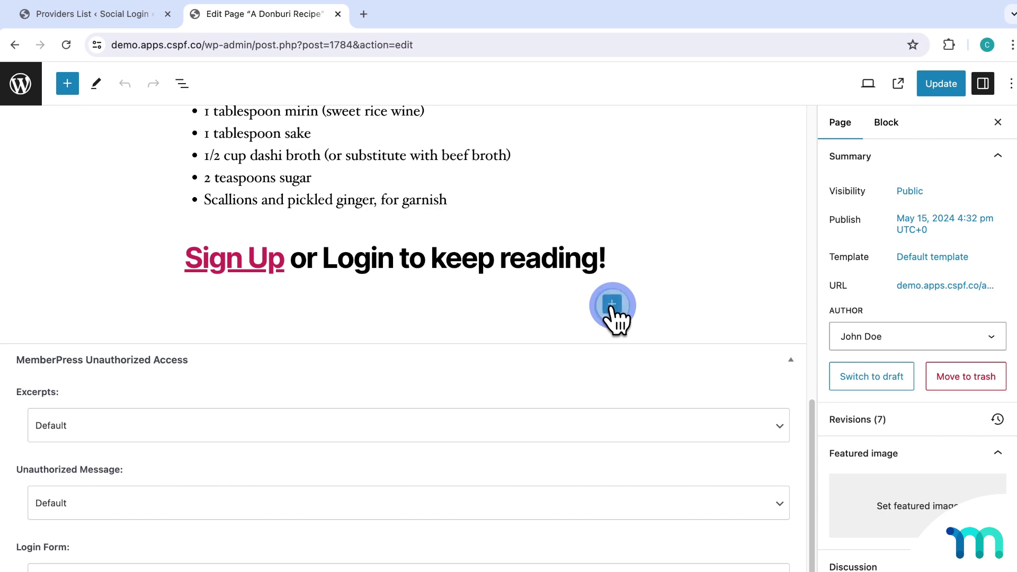
Step: Add a Shortcode block with [memberpress_social_login_buttons] under the heading and update the page
left_click(612, 303)
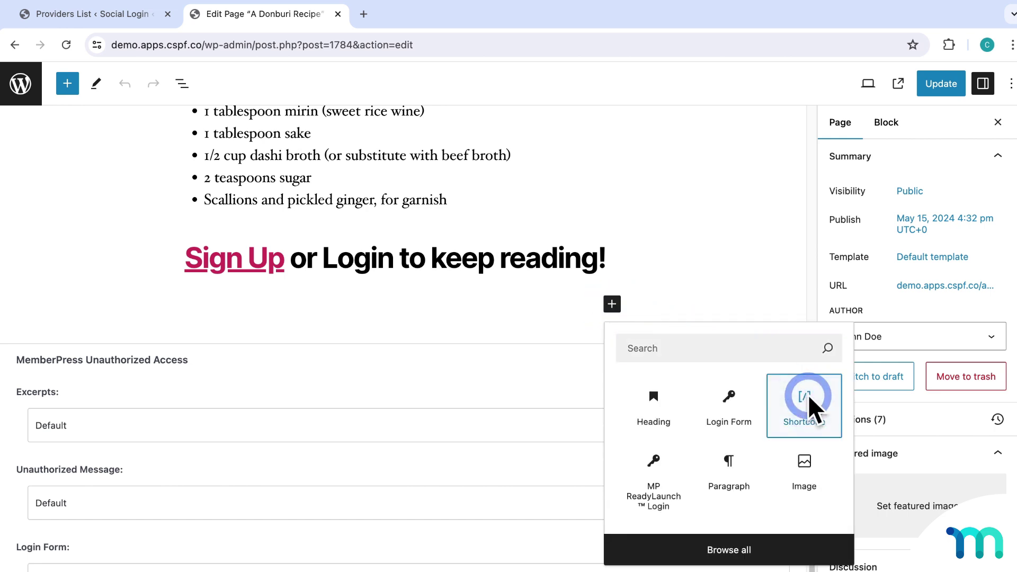
left_click(807, 403)
left_click(534, 345)
right_click(535, 345)
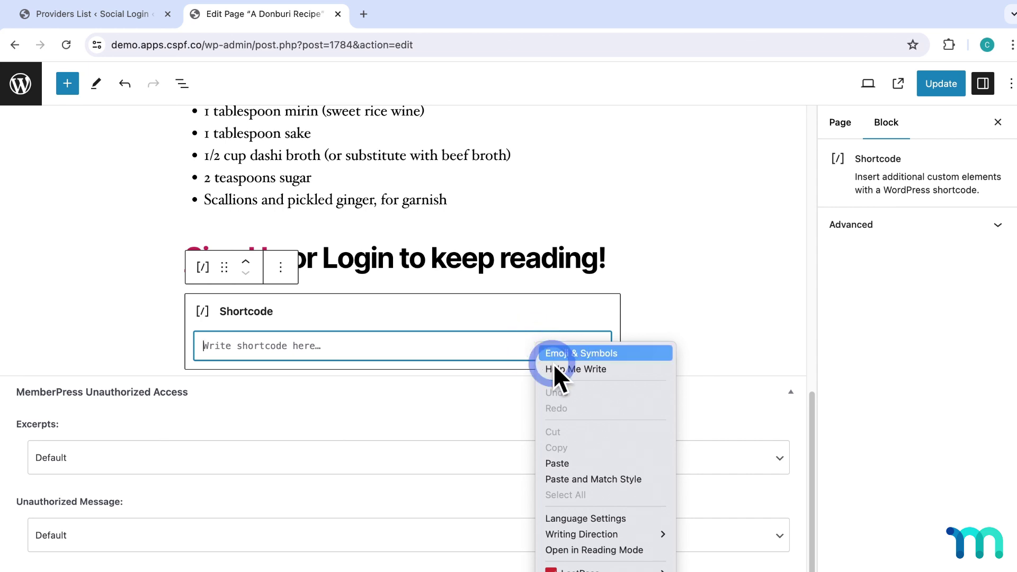
left_click(599, 462)
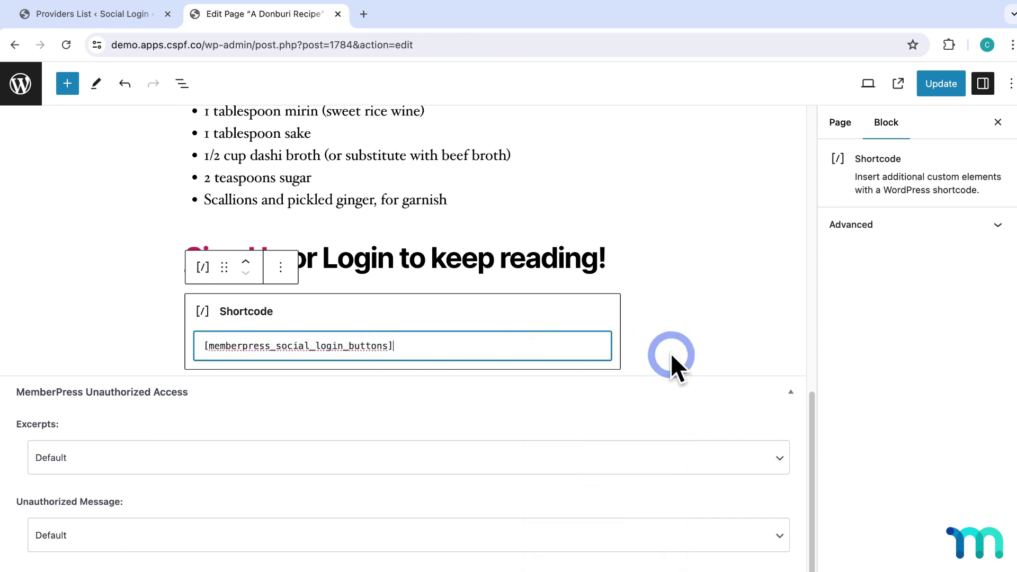
left_click(929, 85)
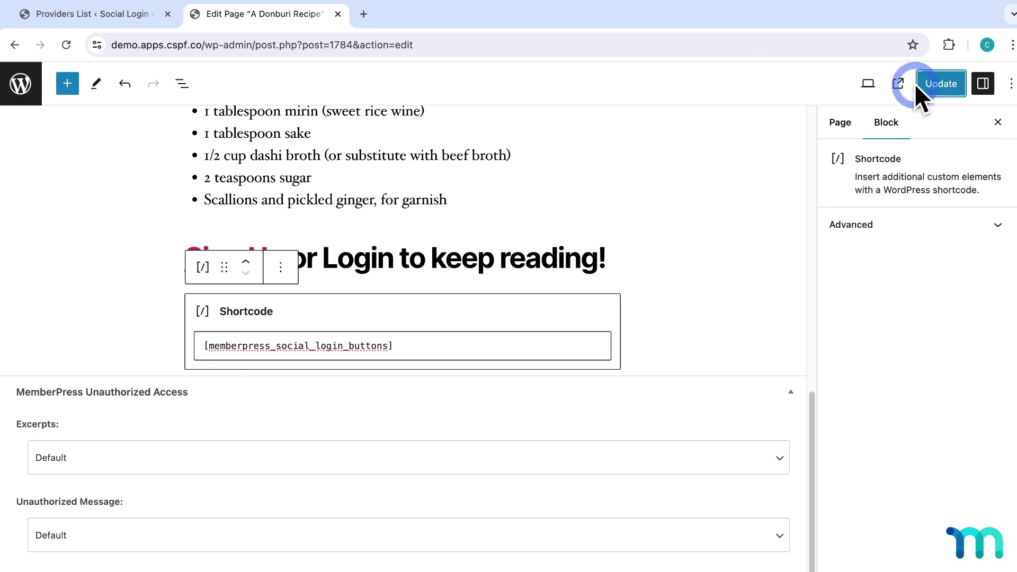
right_click(899, 85)
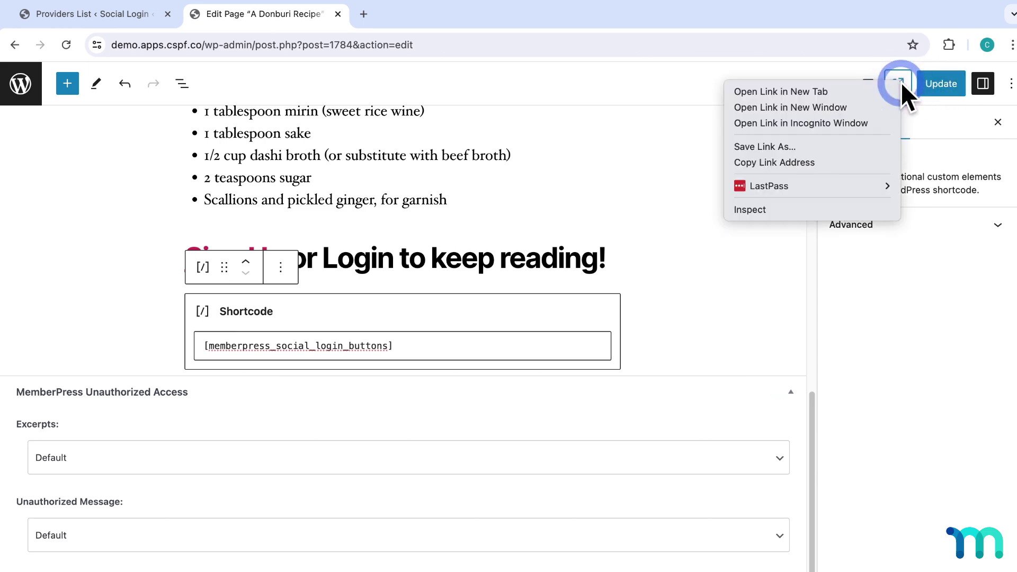
left_click(844, 122)
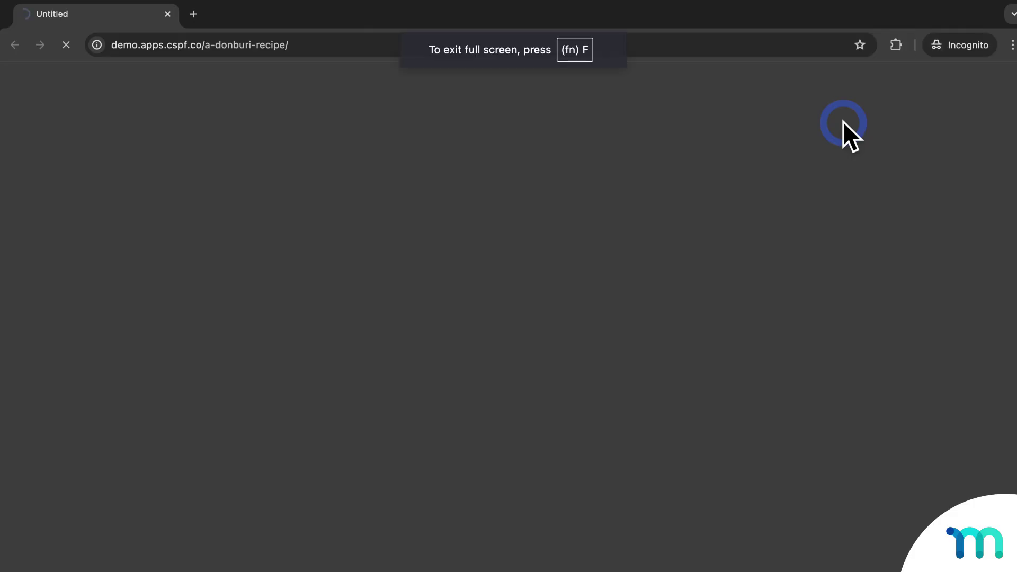
scroll(861, 214, "down", 3)
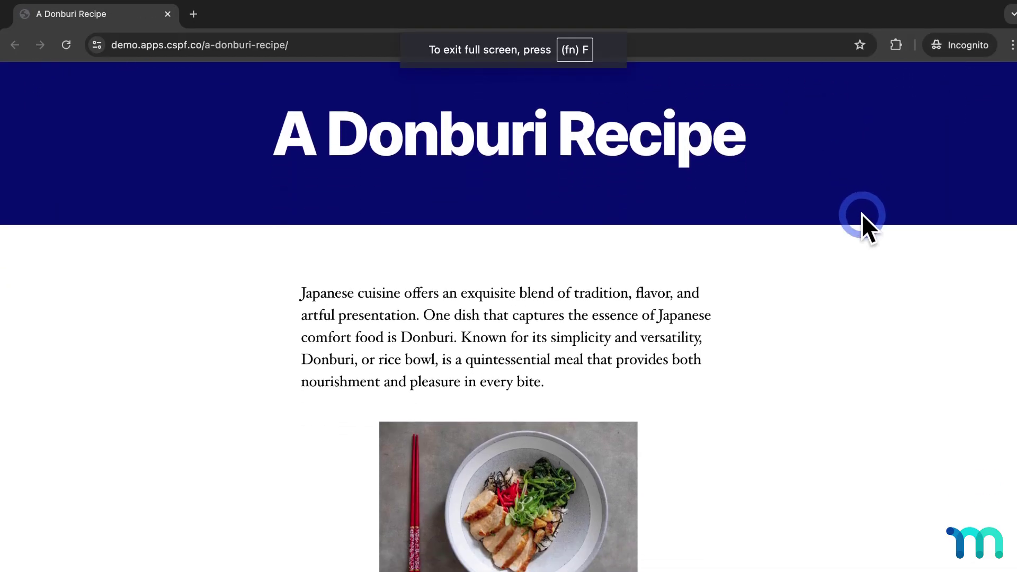
scroll(861, 214, "down", 10)
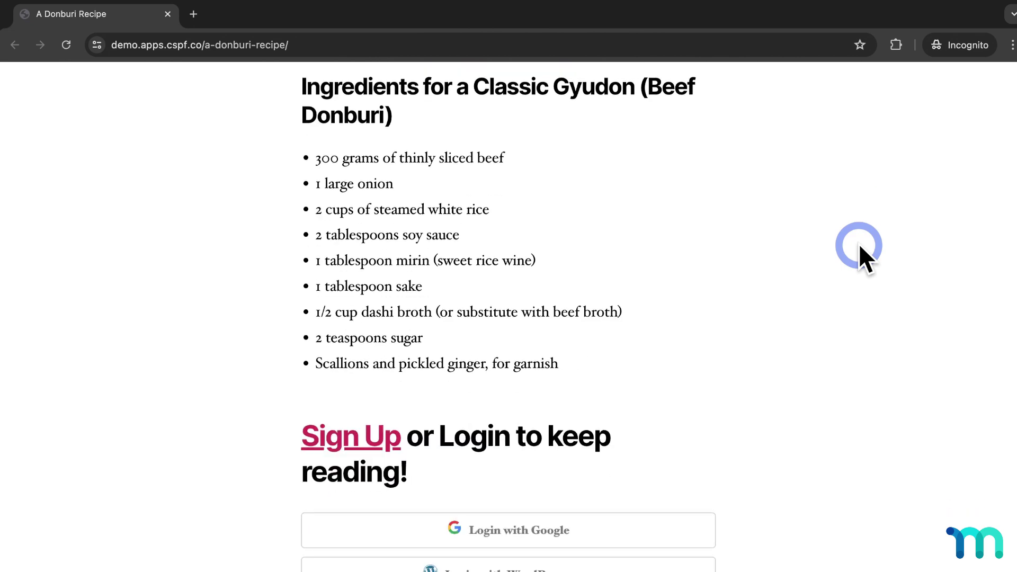
scroll(860, 245, "down", 5)
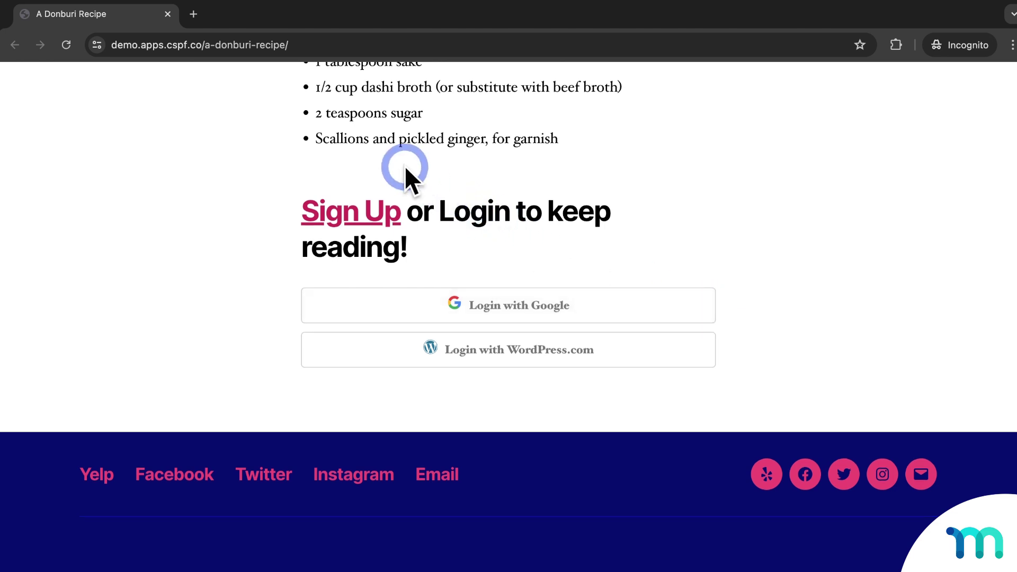
left_click(168, 14)
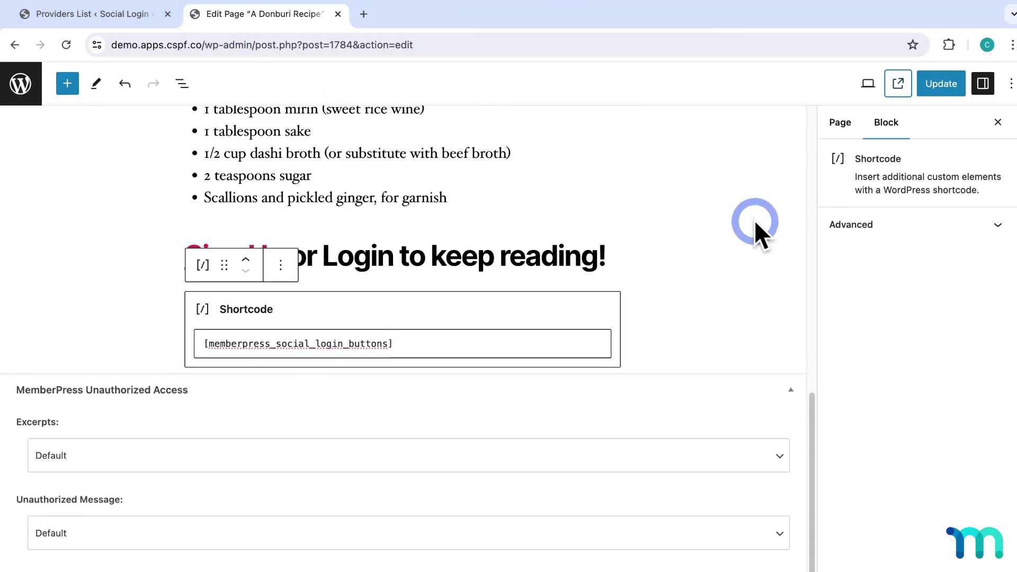
Step: Delete the social login shortcode block below the heading
scroll(754, 220, "down", 1)
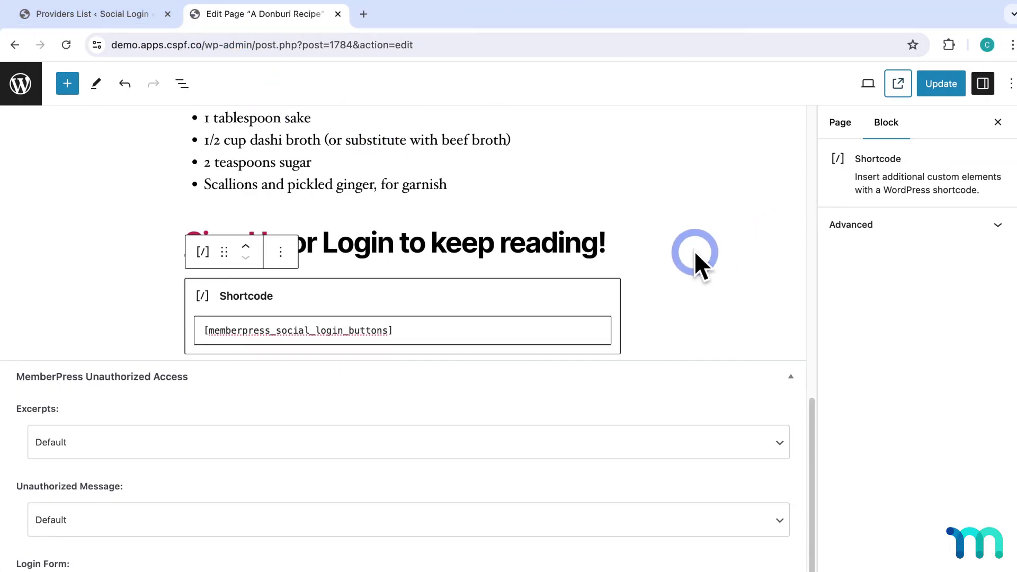
left_click(282, 253)
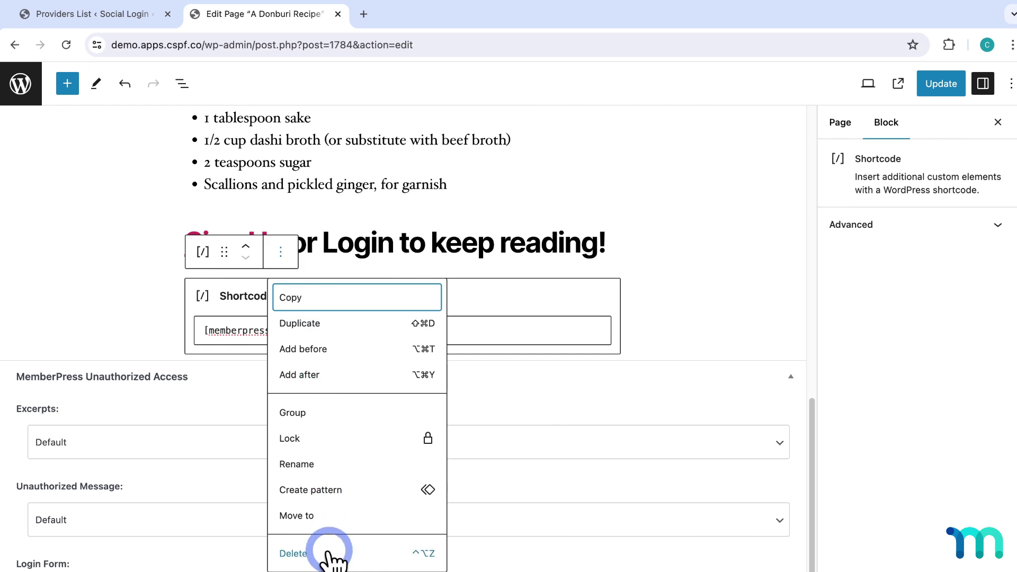
left_click(327, 553)
Step: Insert a MemberPress Login Form block in its place, update the page, and view it live
key("Return")
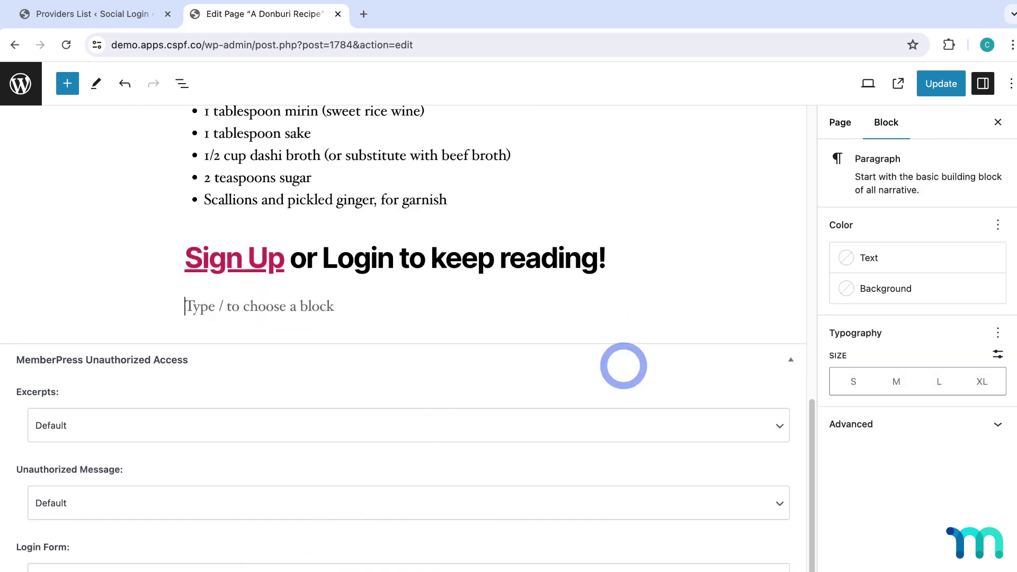
left_click(69, 84)
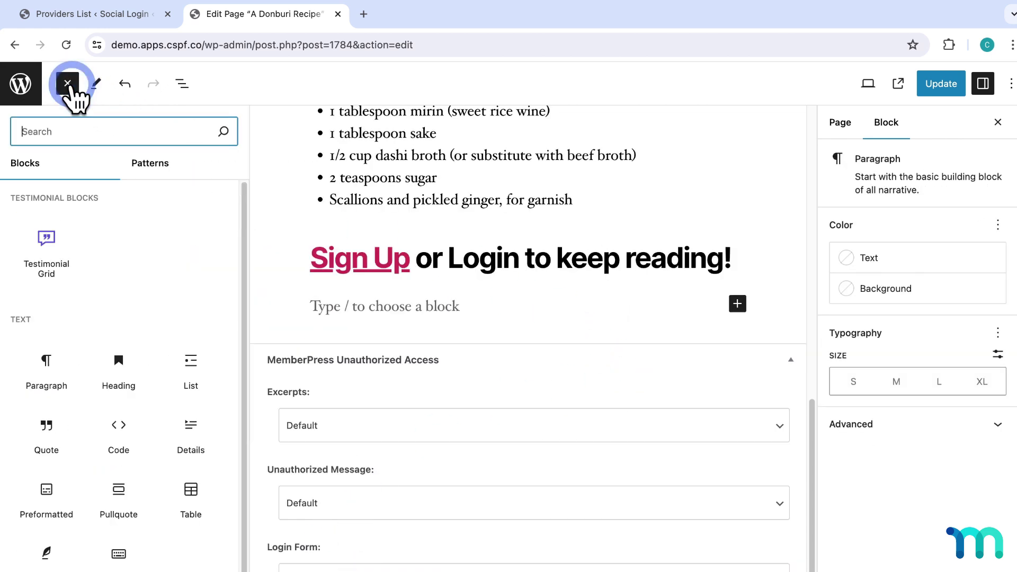
scroll(238, 208, "down", 15)
mouse_move(189, 267)
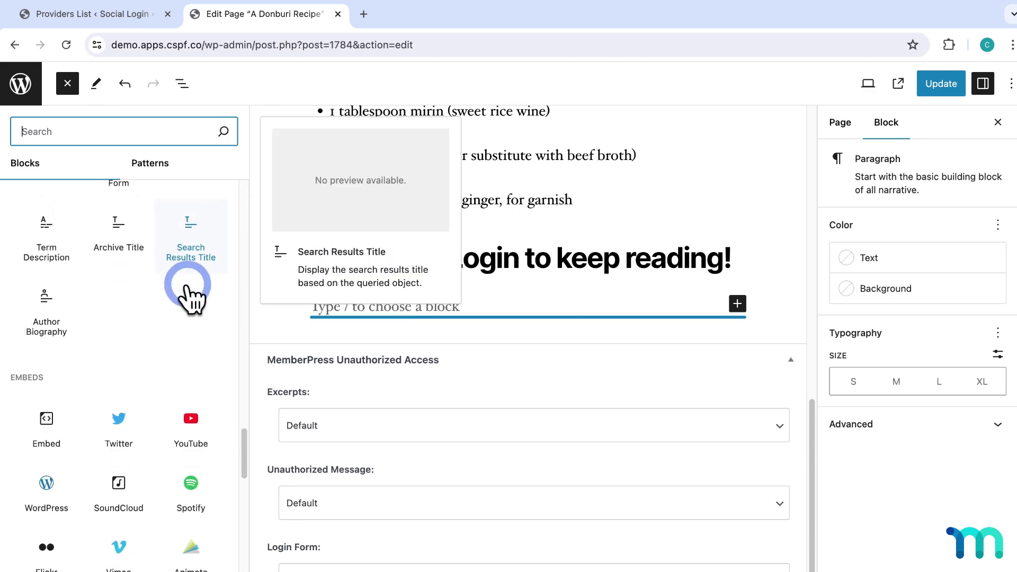
scroll(189, 293, "down", 10)
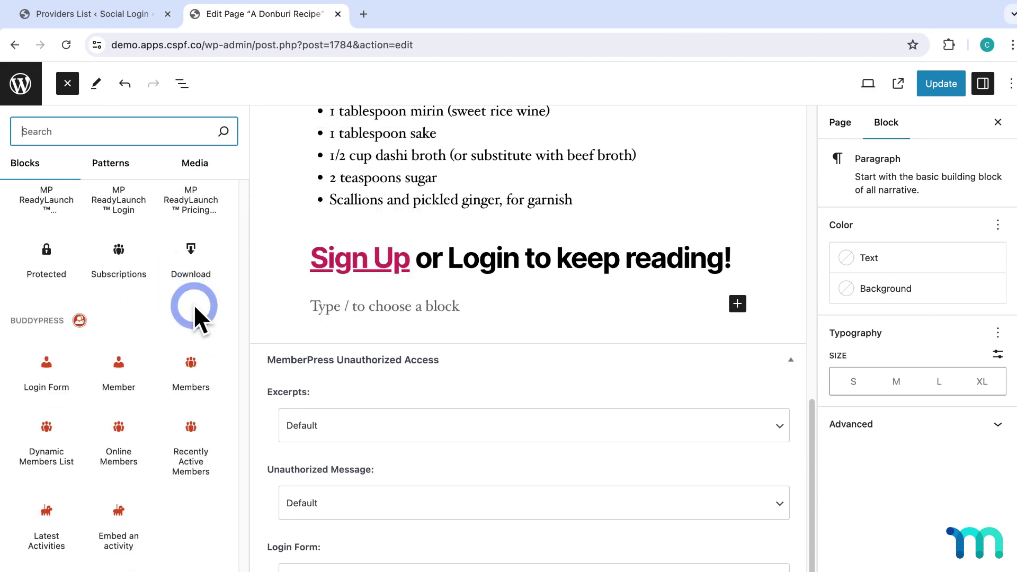
scroll(118, 394, "up", 5)
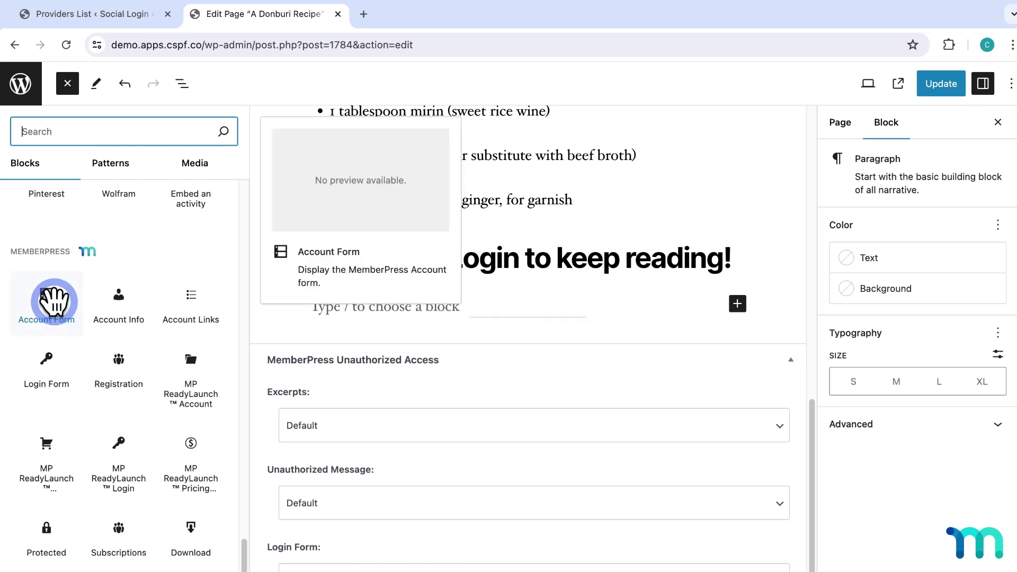
left_click(45, 382)
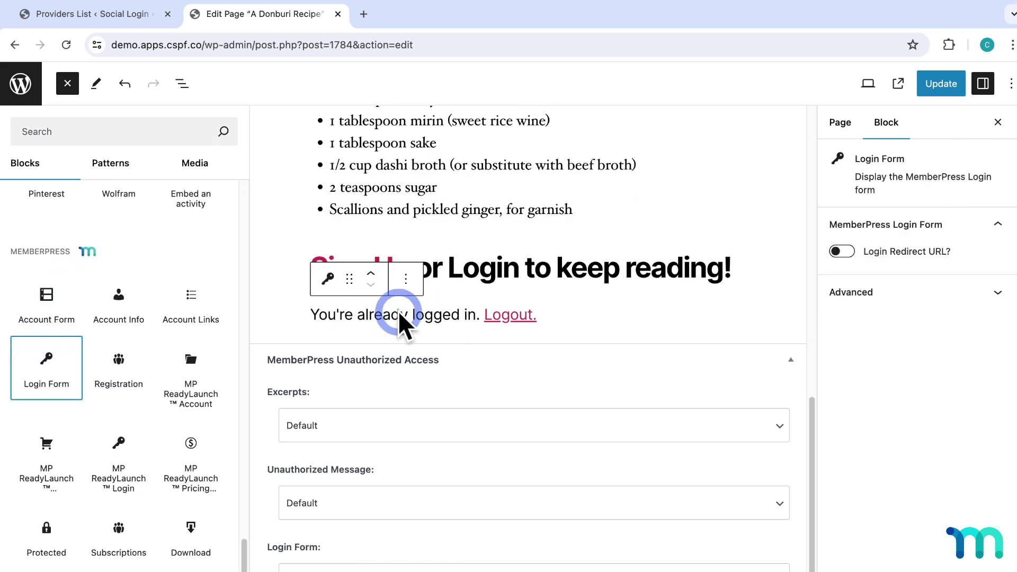
left_click(949, 85)
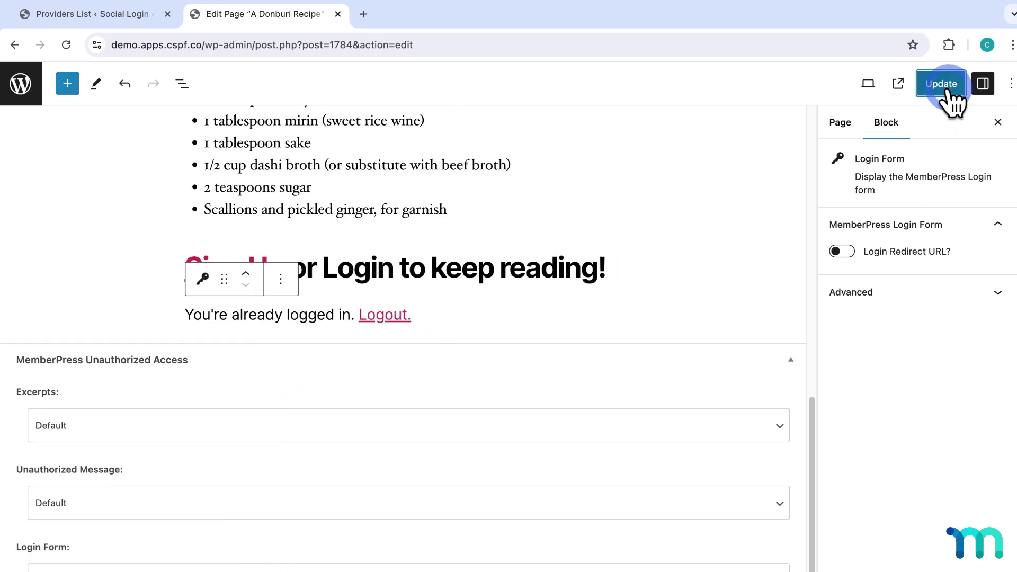
right_click(906, 85)
left_click(869, 122)
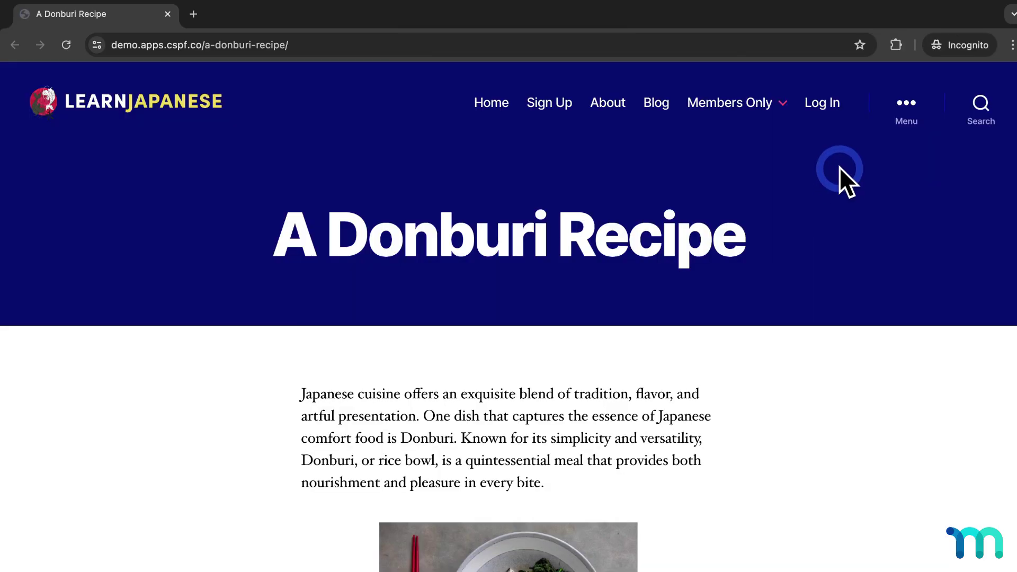
scroll(839, 167, "down", 15)
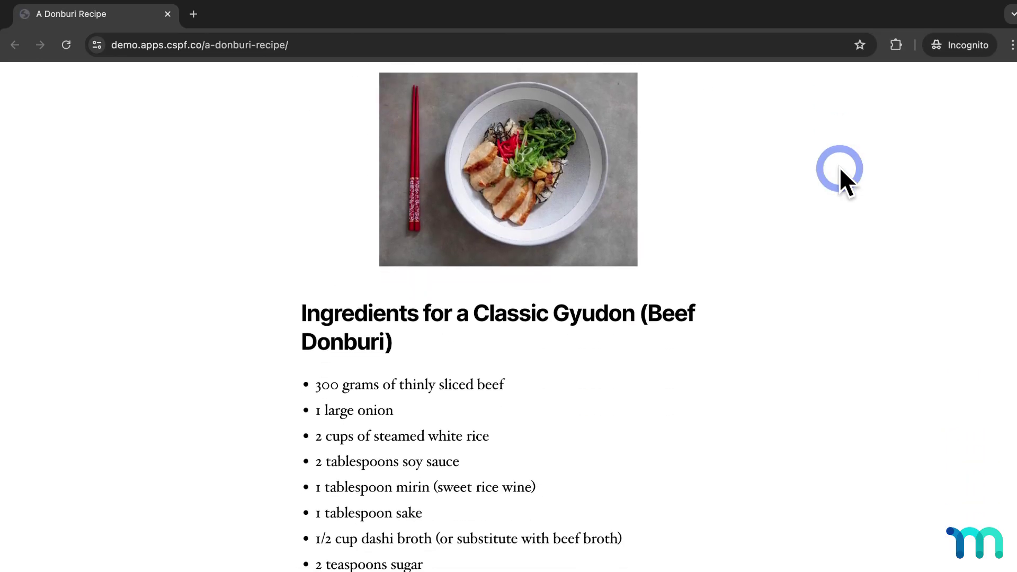
scroll(838, 167, "down", 5)
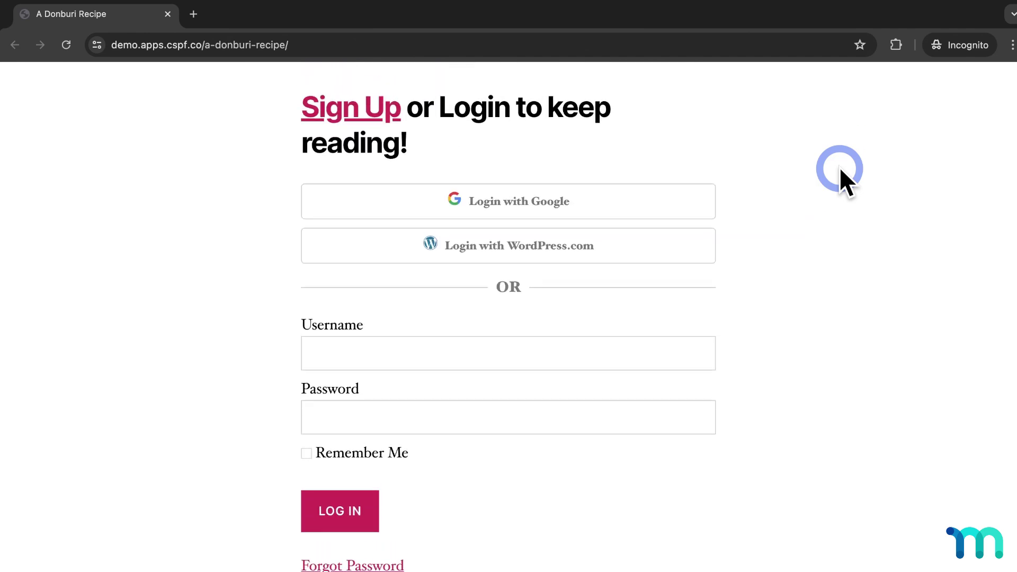
scroll(531, 318, "down", 2)
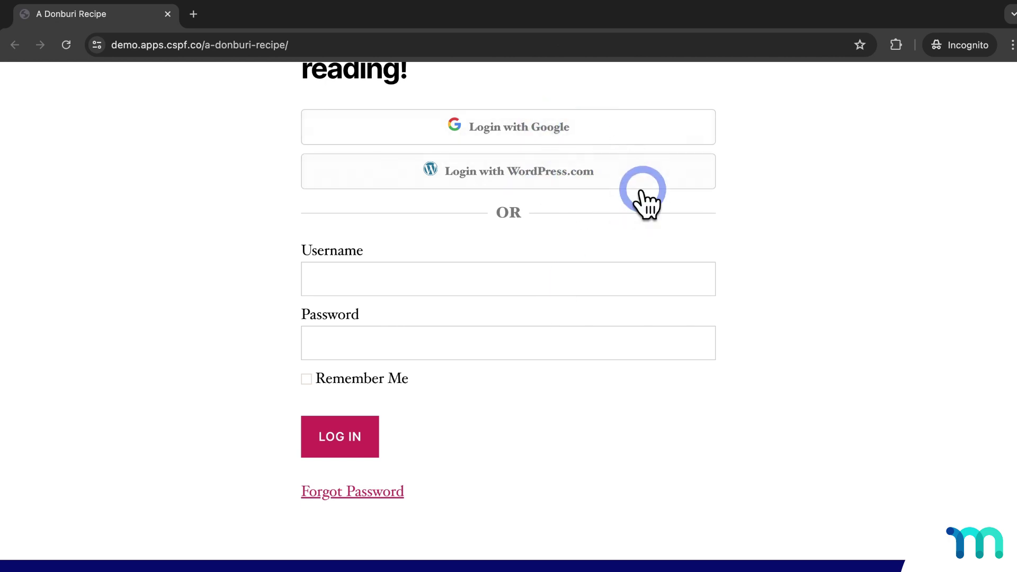
scroll(816, 347, "up", 1)
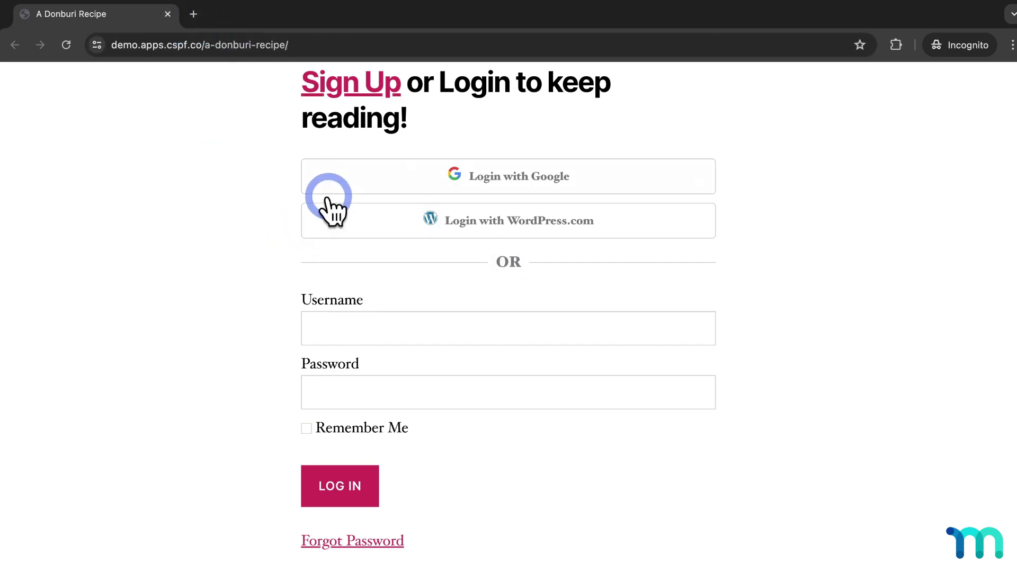
left_click(167, 14)
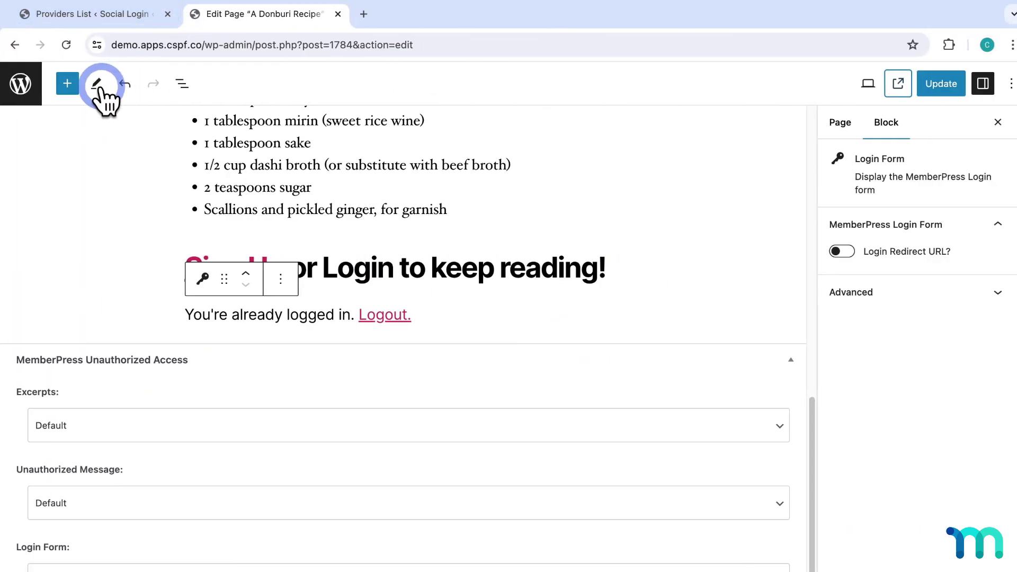
Step: Drag the MP ReadyLaunch™ Login block from the block library into the Member Dashboard page
left_click(80, 85)
scroll(122, 342, "down", 20)
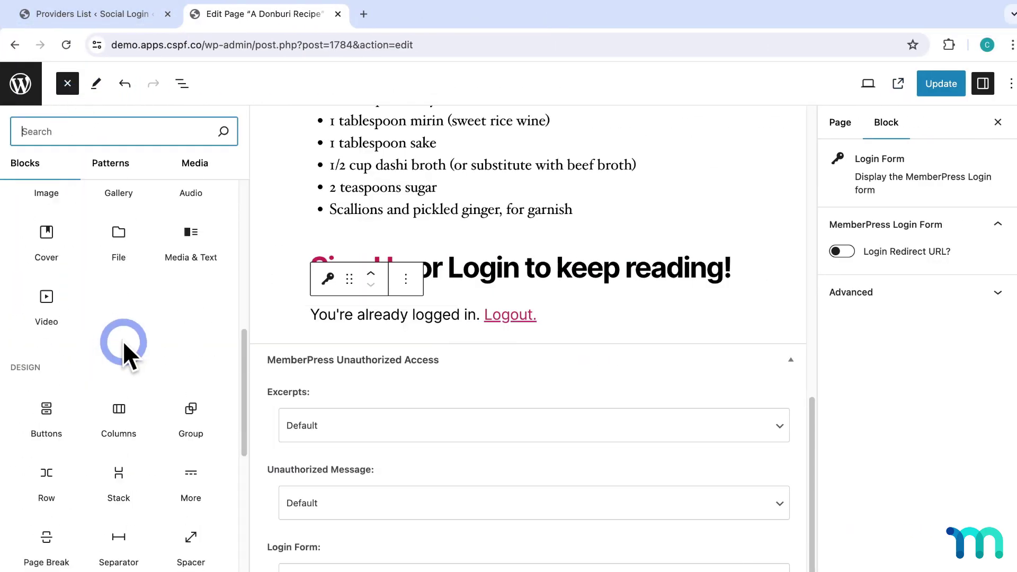
scroll(122, 342, "down", 12)
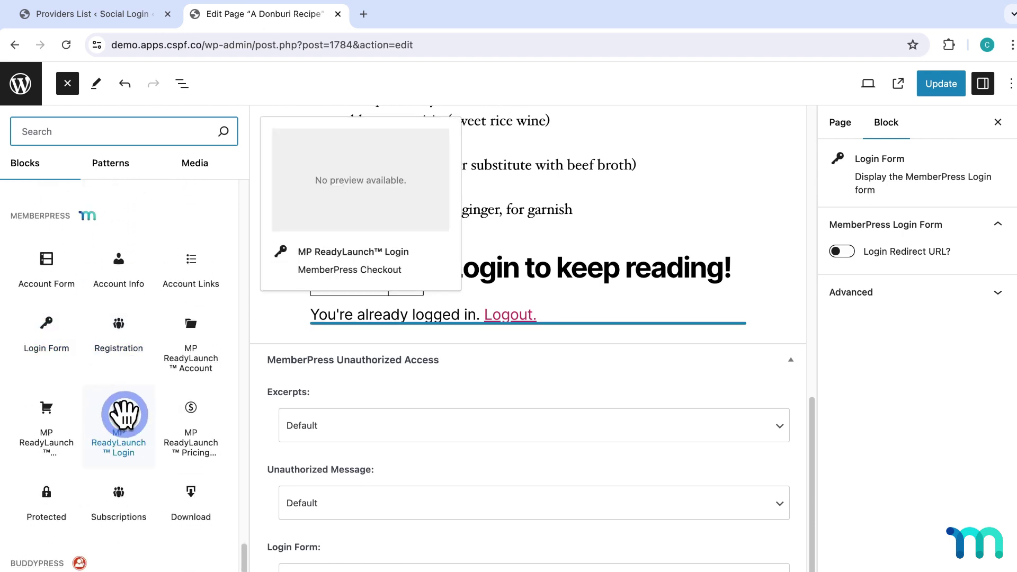
left_click_drag(122, 443, 122, 419)
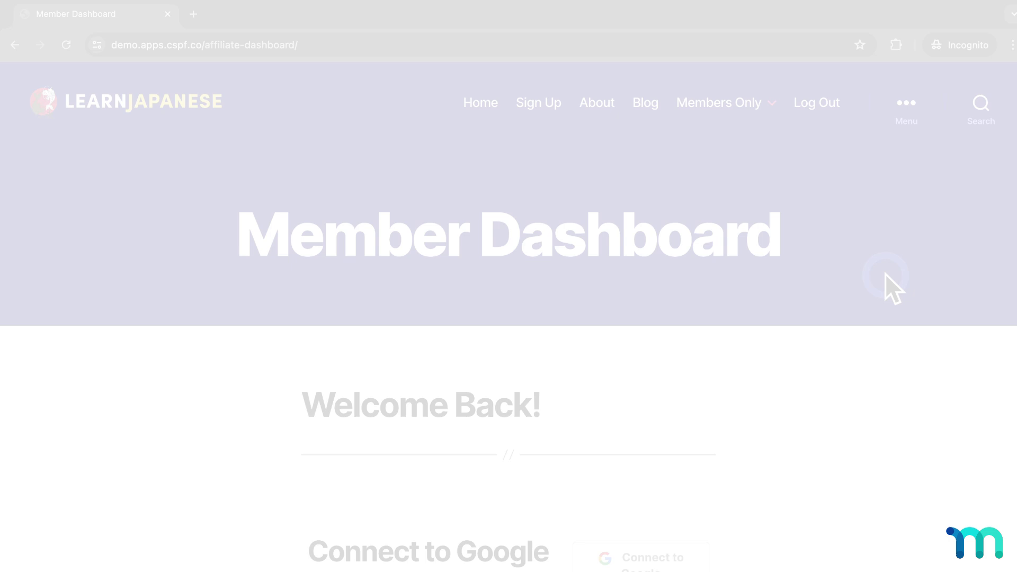
Step: Scroll the Incognito Member Dashboard down to its Connect to Google section, then scroll the MemberPress blog
scroll(885, 273, "down", 5)
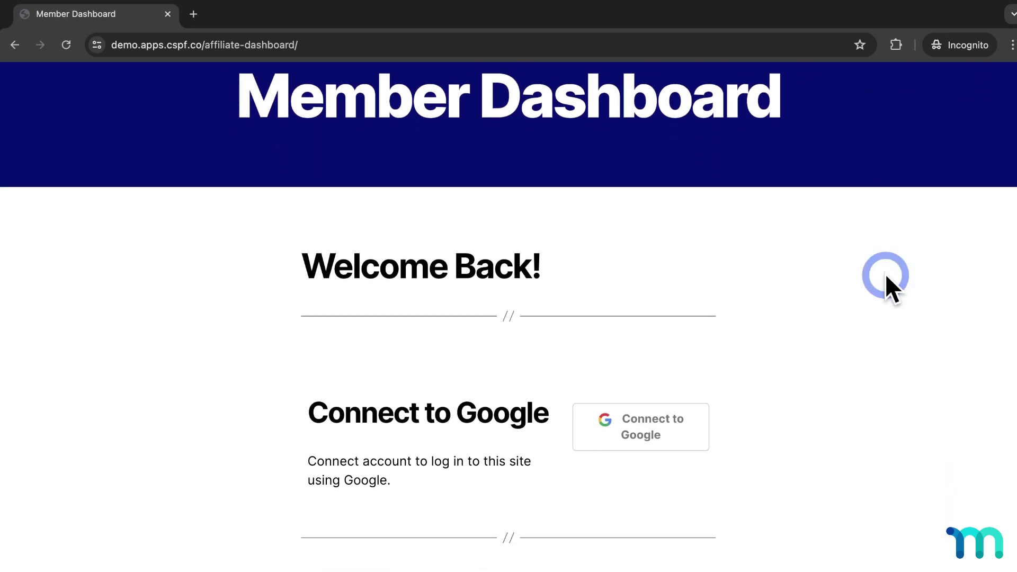
scroll(885, 274, "down", 3)
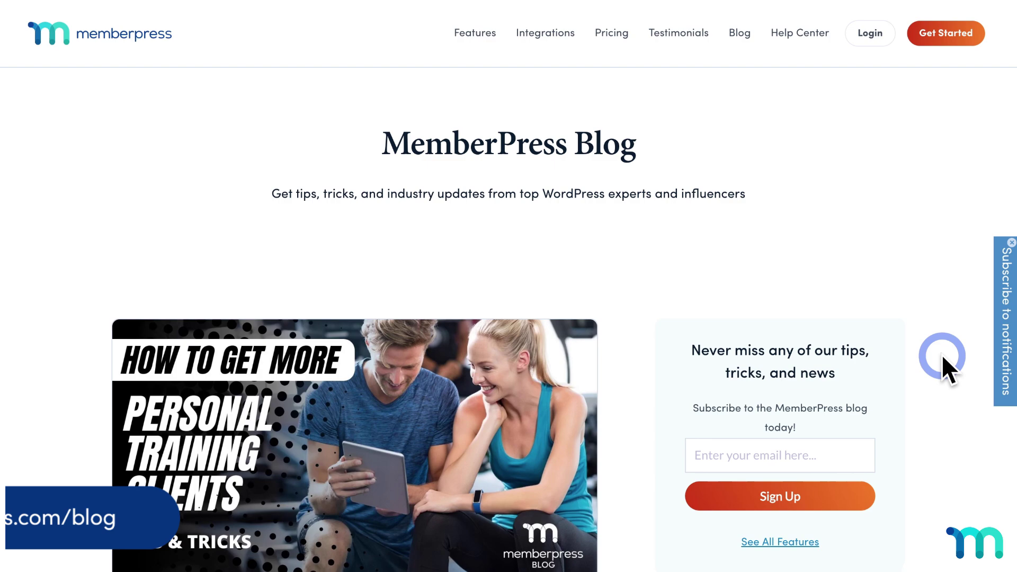
scroll(722, 375, "down", 15)
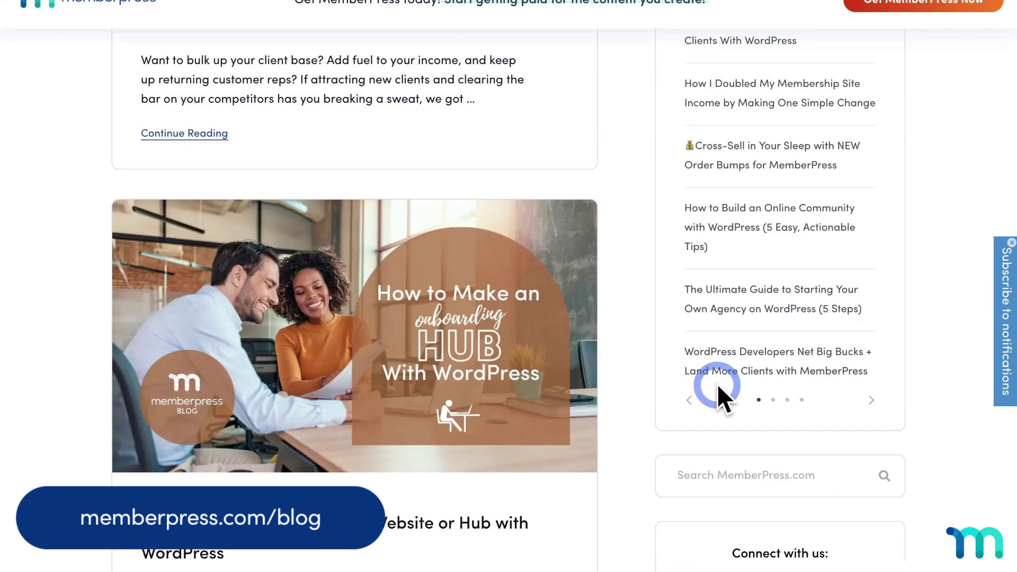